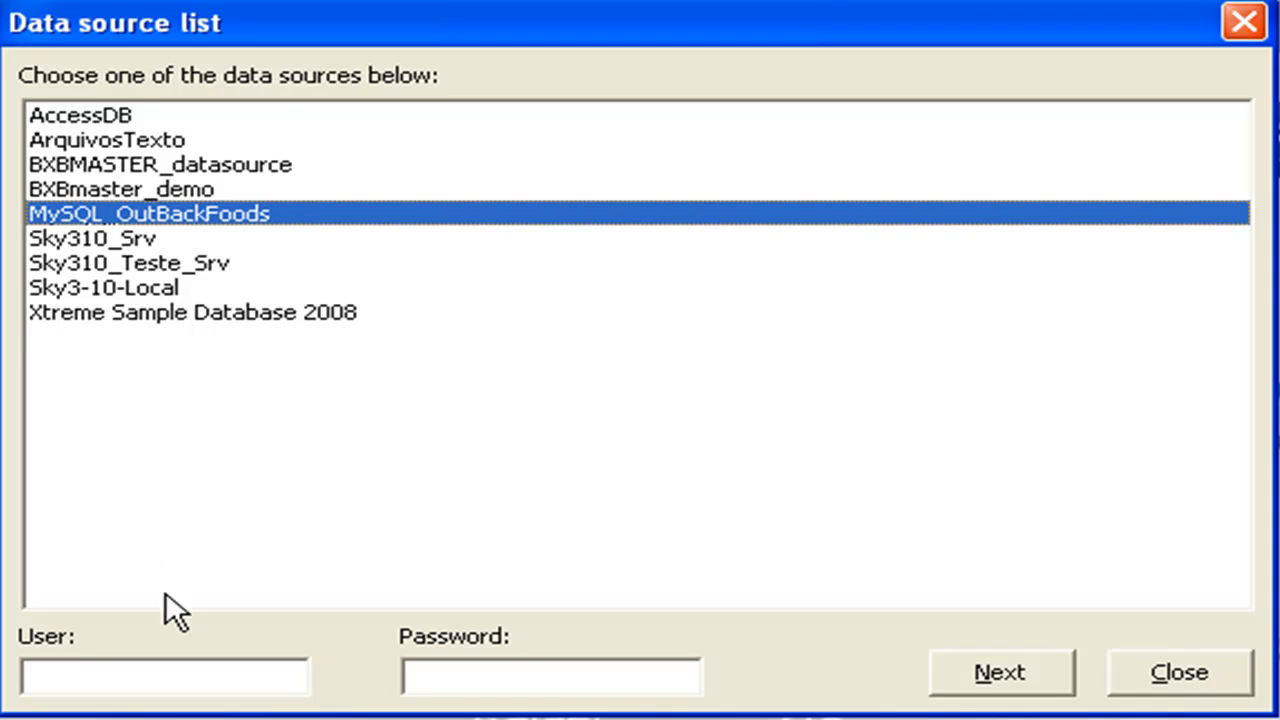
# Step: Connect to the MySQL_OutBackFoods data source with the user and password left blank
pyautogui.click(166, 676)
pyautogui.click(439, 679)
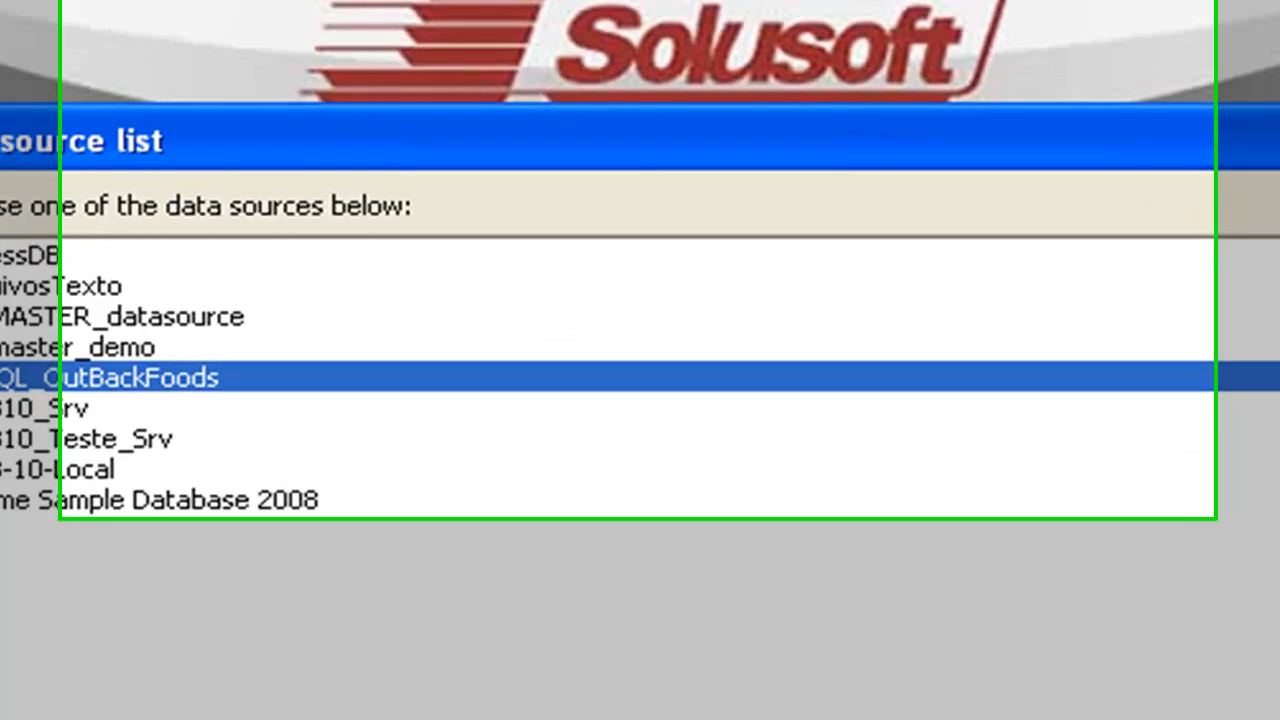
pyautogui.click(1002, 673)
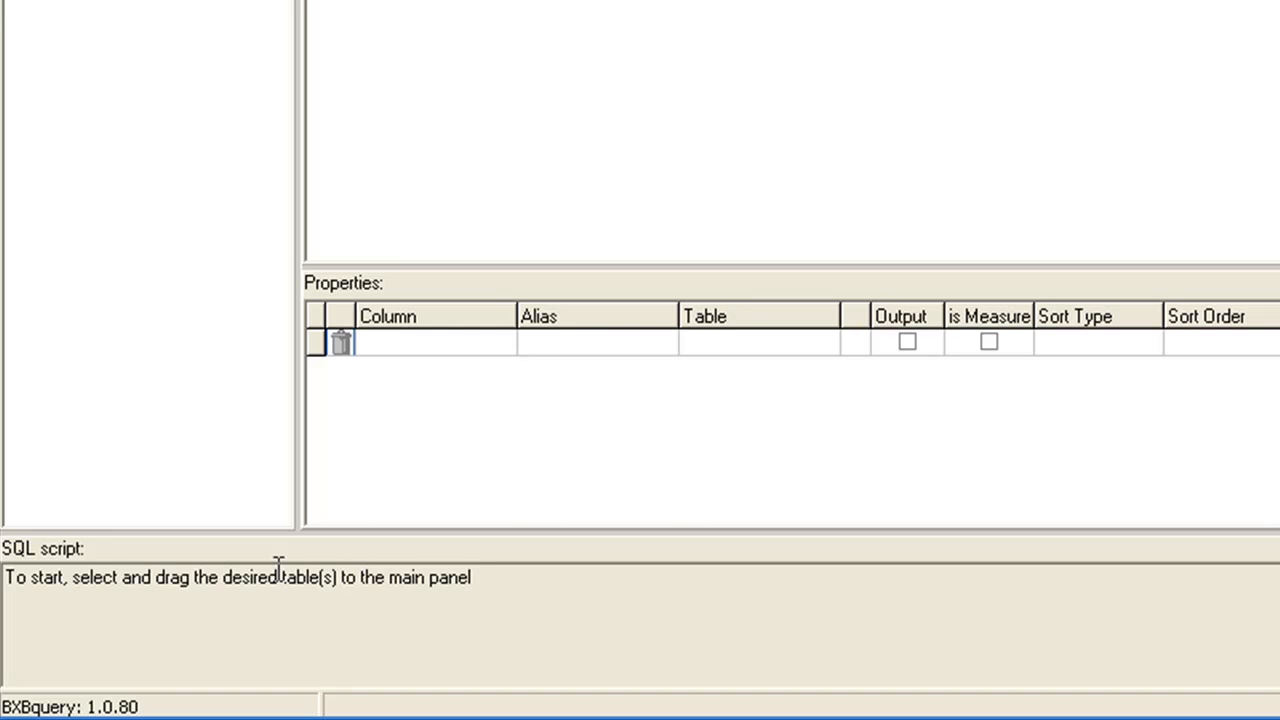
# Step: Add the orders table to the design area and enlarge it to show all its fields
pyautogui.moveTo(6, 580); pyautogui.dragTo(557, 600)
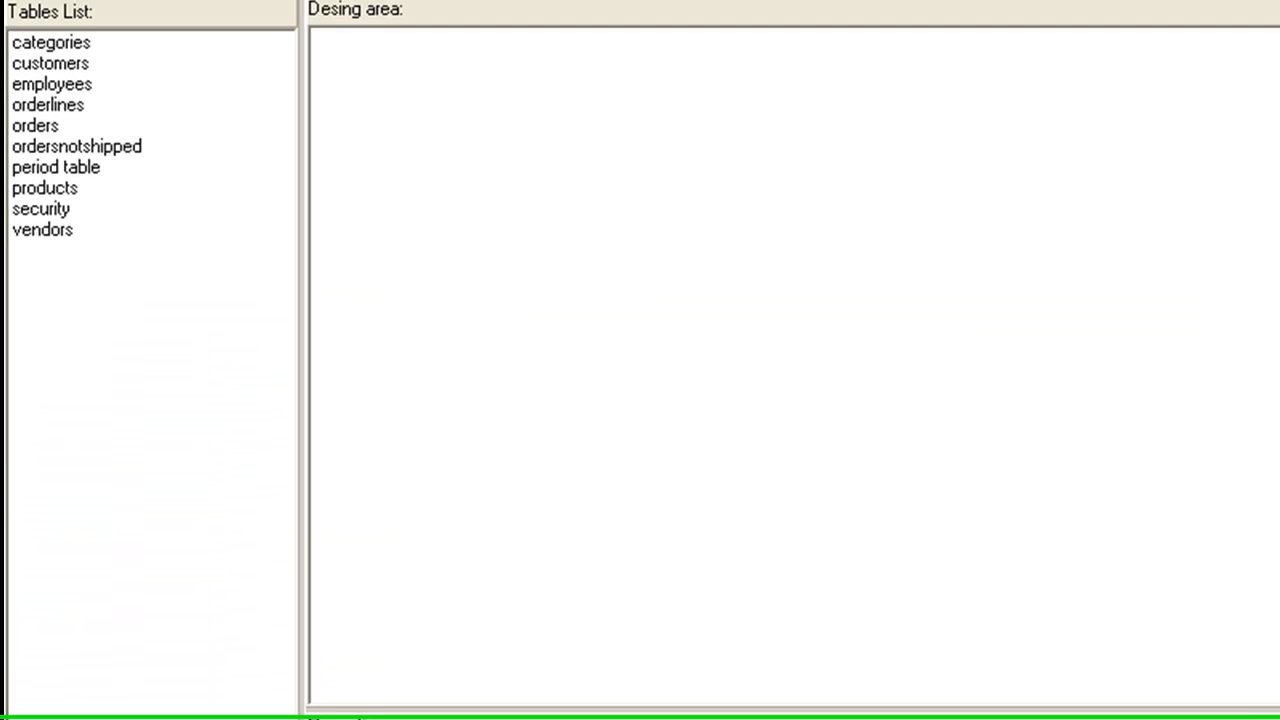
pyautogui.moveTo(38, 137); pyautogui.dragTo(611, 237)
pyautogui.moveTo(692, 263); pyautogui.dragTo(537, 80)
pyautogui.moveTo(571, 321); pyautogui.dragTo(640, 630)
pyautogui.moveTo(666, 528); pyautogui.dragTo(712, 528)
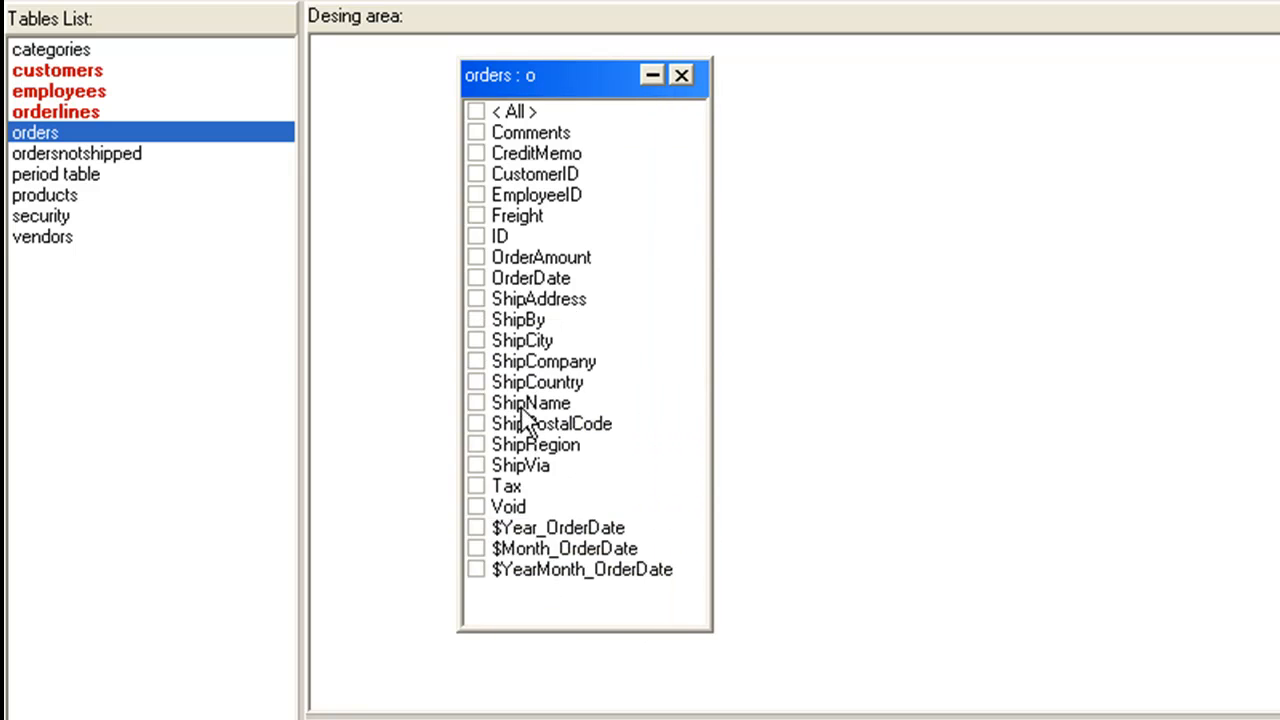
# Step: Examine the fields of the orders table, especially OrderDate and its derived year, month and year-month fields
pyautogui.click(526, 114)
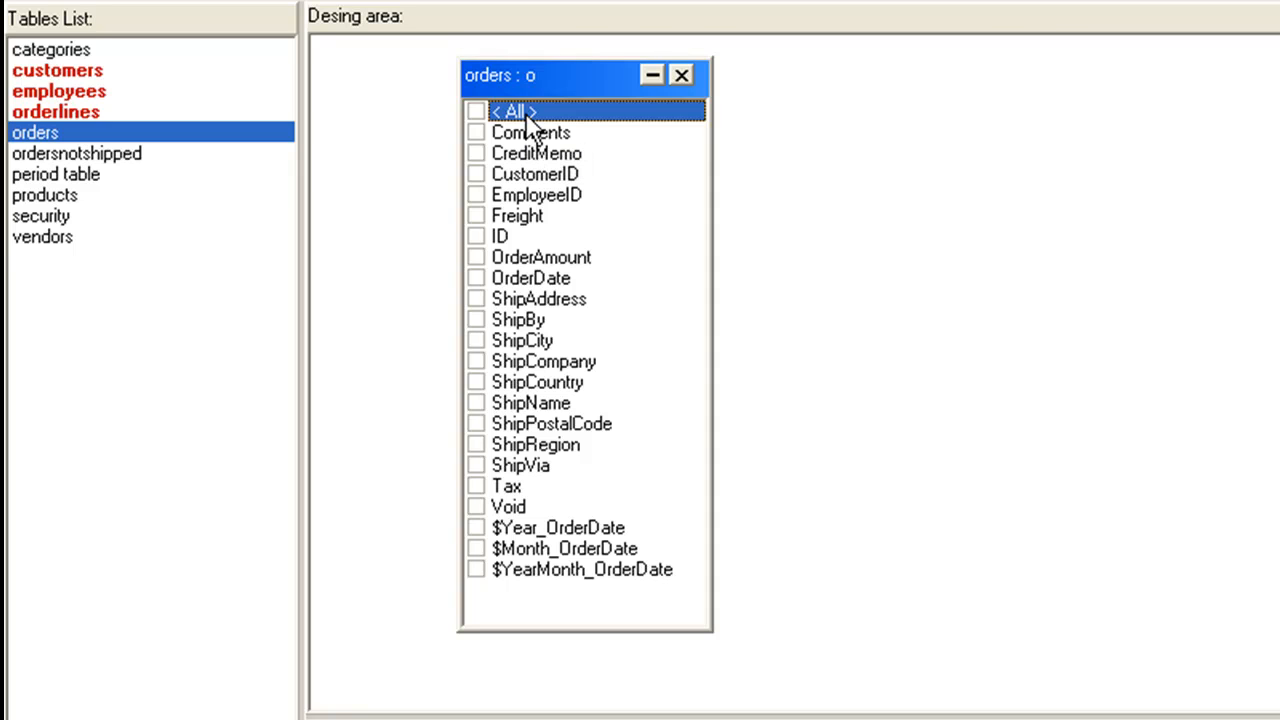
pyautogui.click(528, 284)
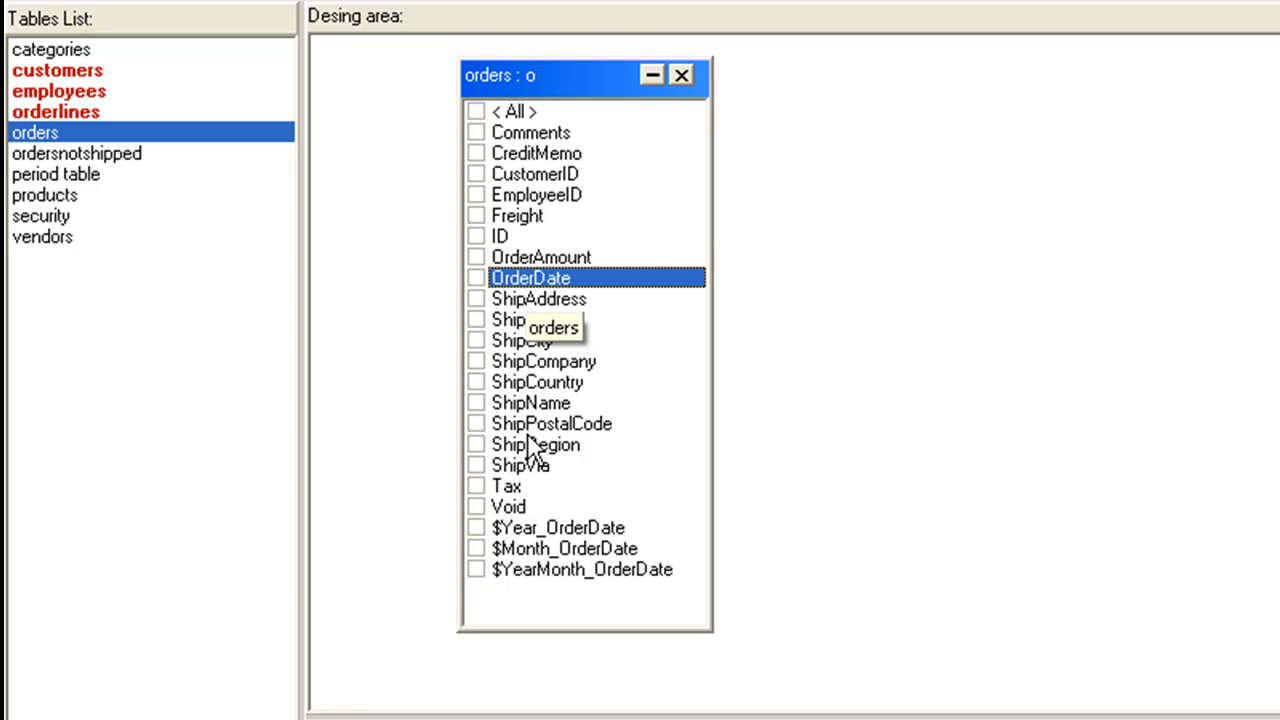
pyautogui.click(529, 527)
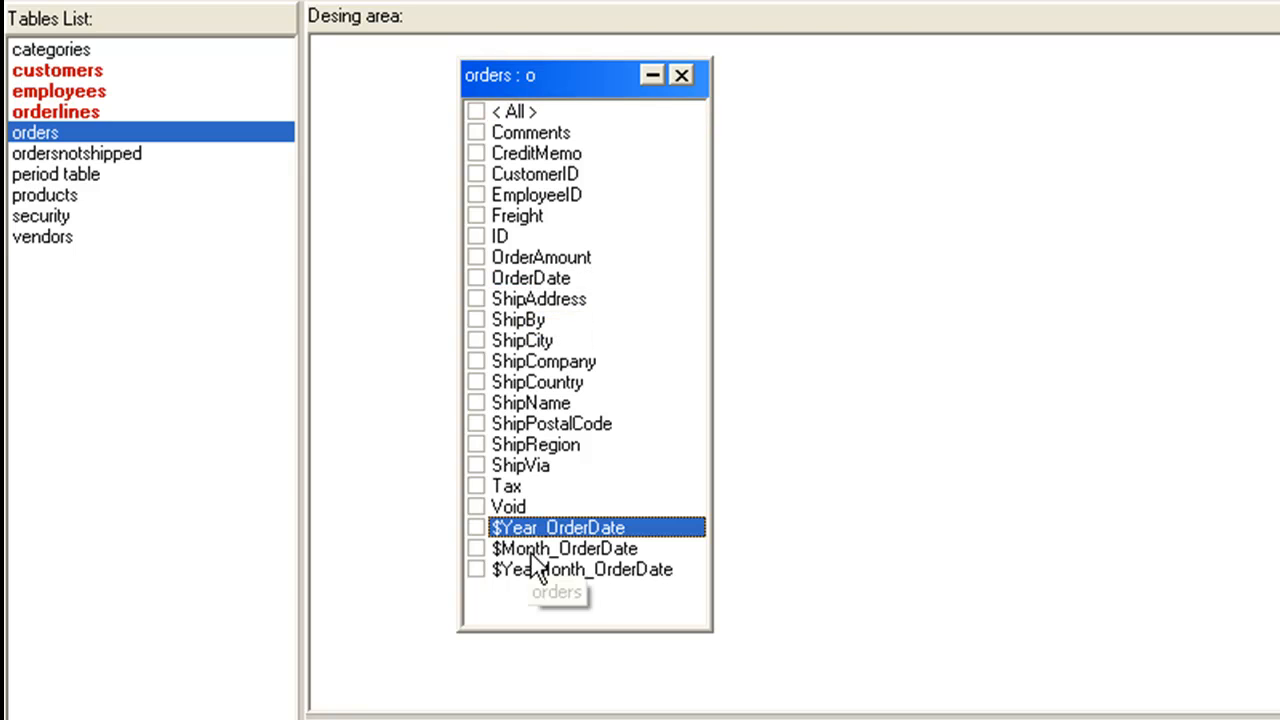
pyautogui.click(530, 549)
pyautogui.click(531, 572)
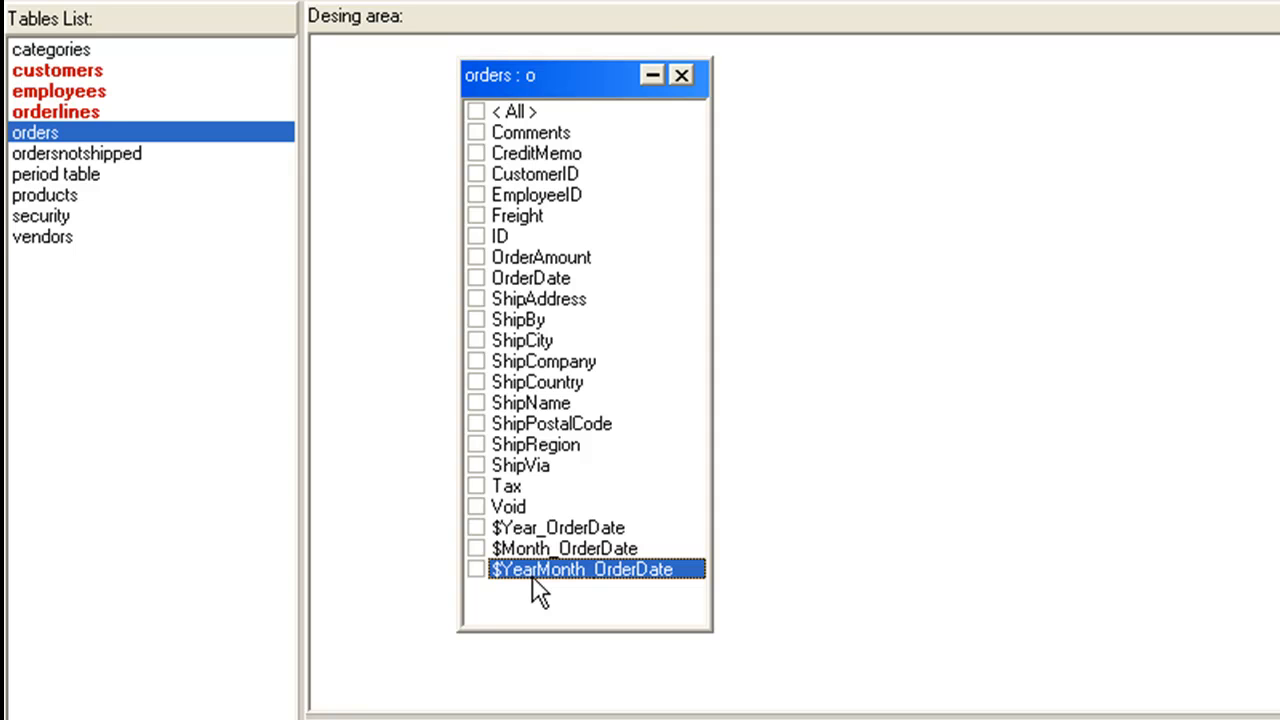
# Step: Move the orders table to make room, add orderlines beside it and enlarge orderlines to show all its fields
pyautogui.moveTo(523, 82); pyautogui.dragTo(689, 86)
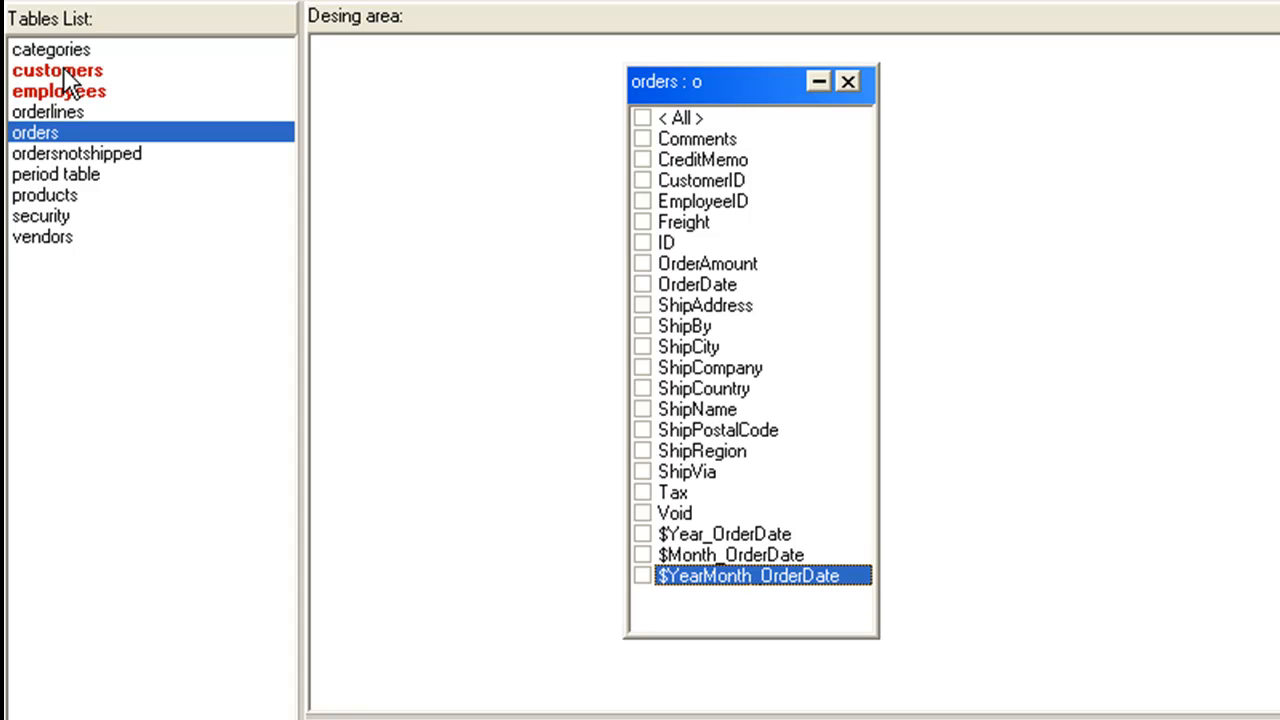
pyautogui.moveTo(63, 107); pyautogui.dragTo(964, 86)
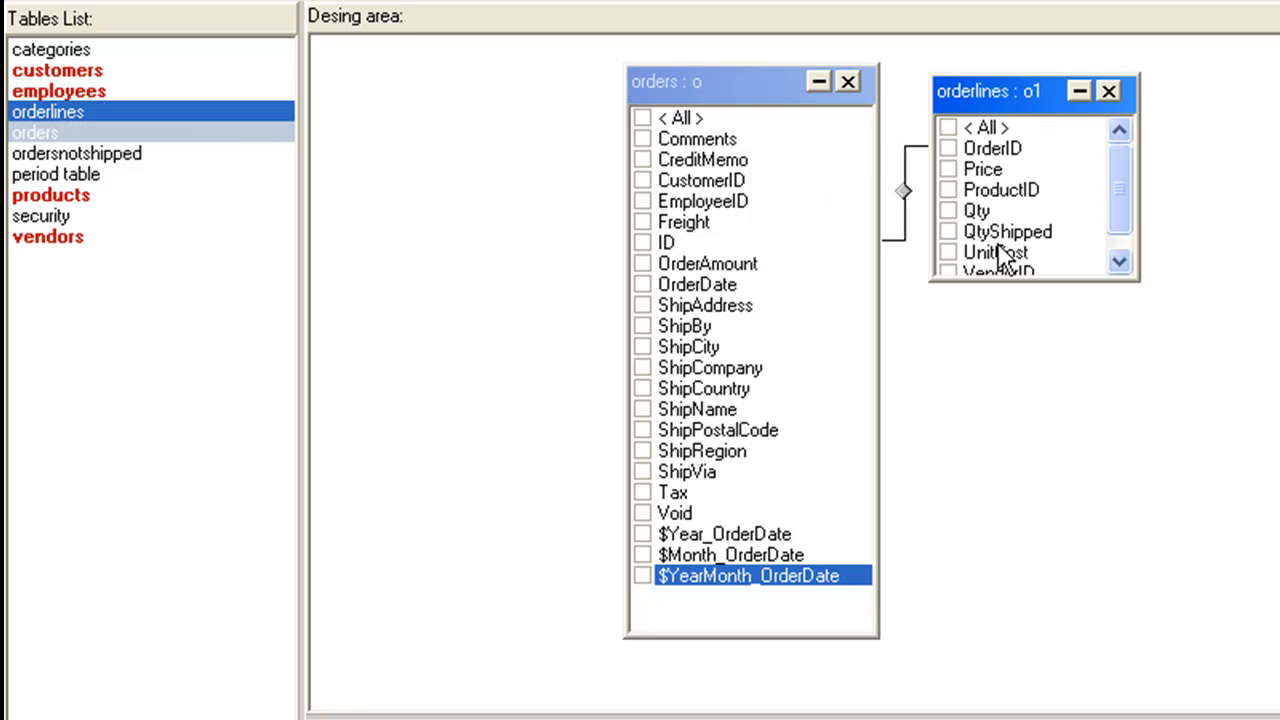
pyautogui.moveTo(996, 283); pyautogui.dragTo(996, 311)
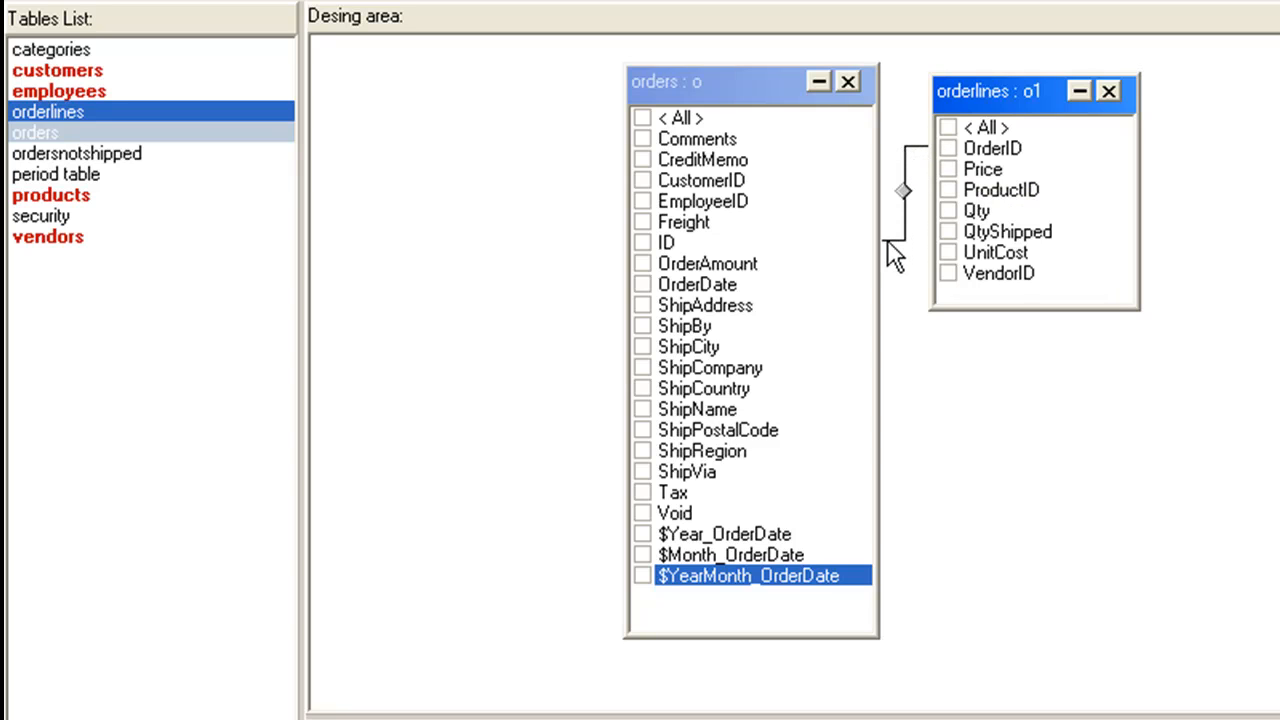
# Step: Add the products table beside orderlines and the customers table beside orders, sizing both to show all their fields
pyautogui.moveTo(140, 195); pyautogui.dragTo(1200, 150)
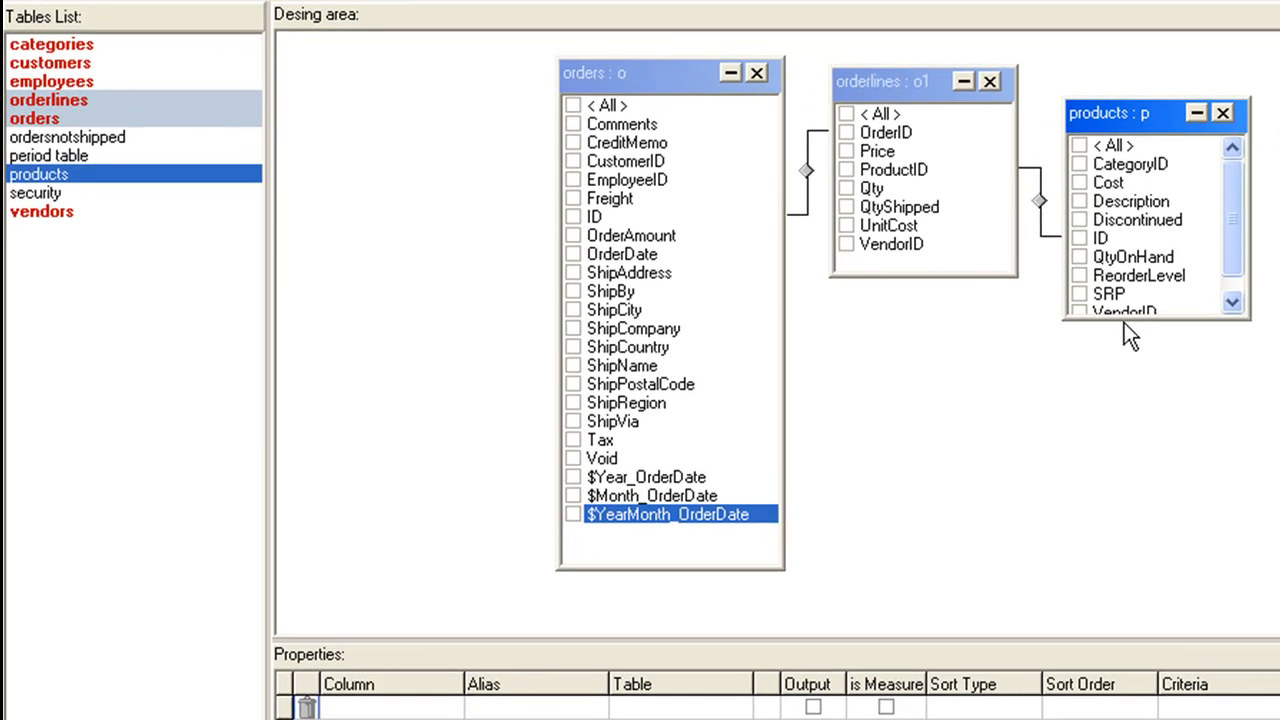
pyautogui.moveTo(1124, 320); pyautogui.dragTo(1124, 347)
pyautogui.moveTo(1111, 118); pyautogui.dragTo(1111, 87)
pyautogui.moveTo(45, 62); pyautogui.dragTo(407, 72)
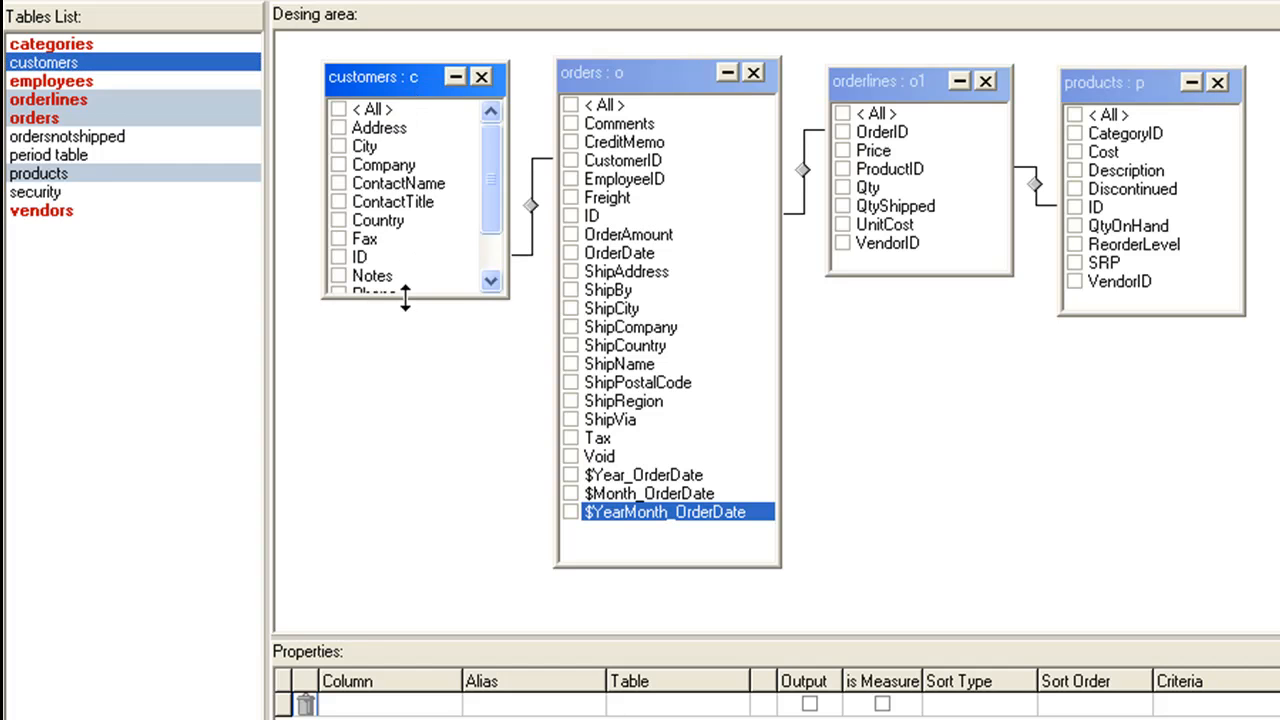
pyautogui.moveTo(405, 297); pyautogui.dragTo(404, 365)
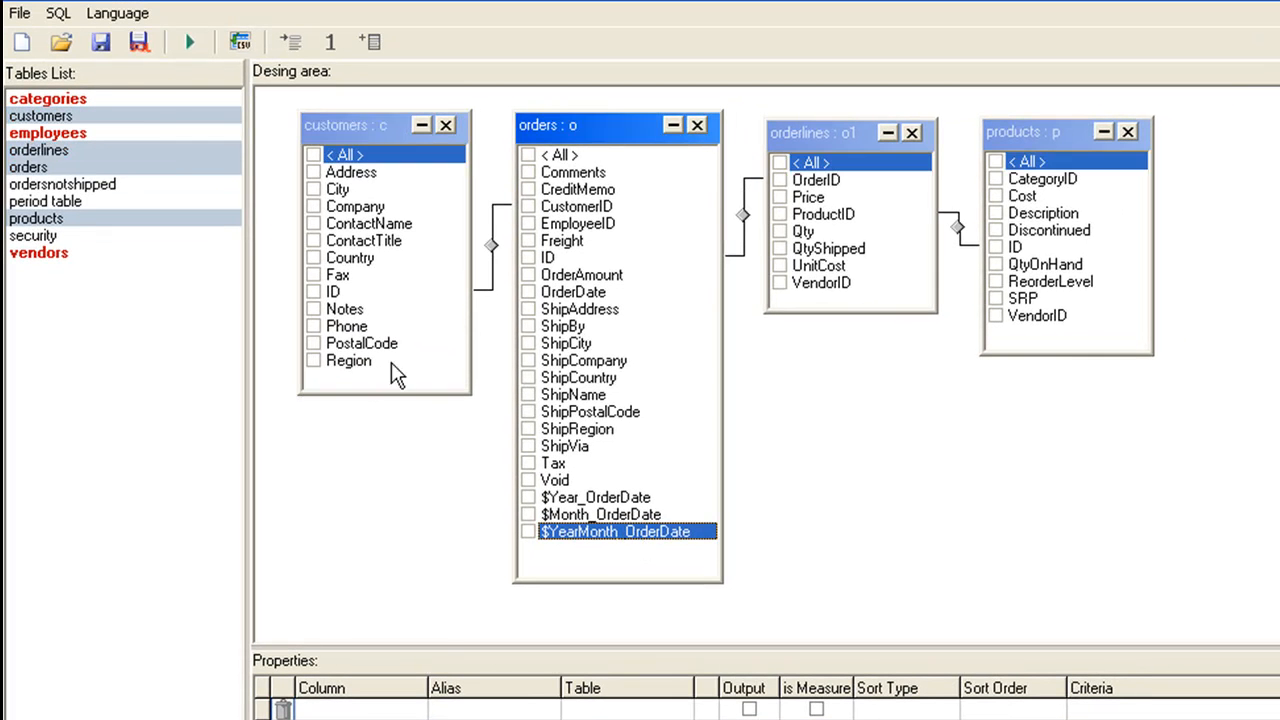
# Step: Start a new query on the AccessDB data source and add the Orders, OrderLines, Products and Customers tables
pyautogui.click(22, 42)
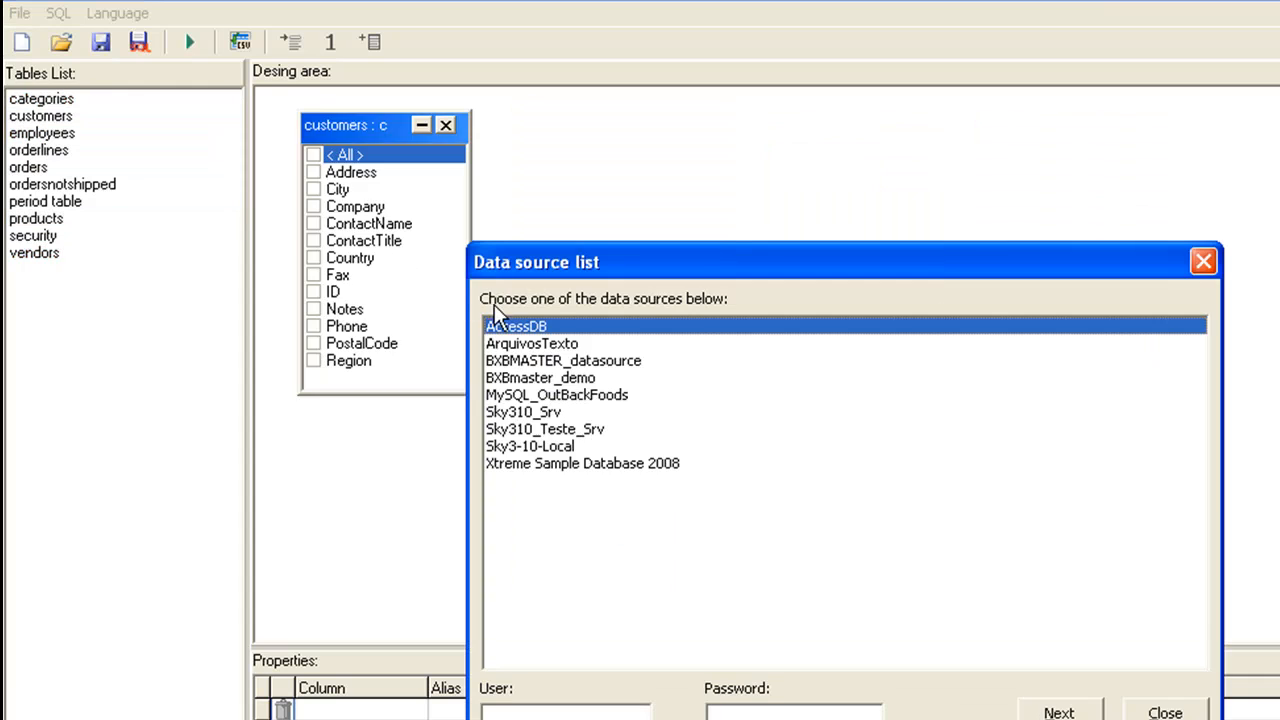
pyautogui.click(1060, 712)
pyautogui.doubleClick(203, 406)
pyautogui.doubleClick(82, 390)
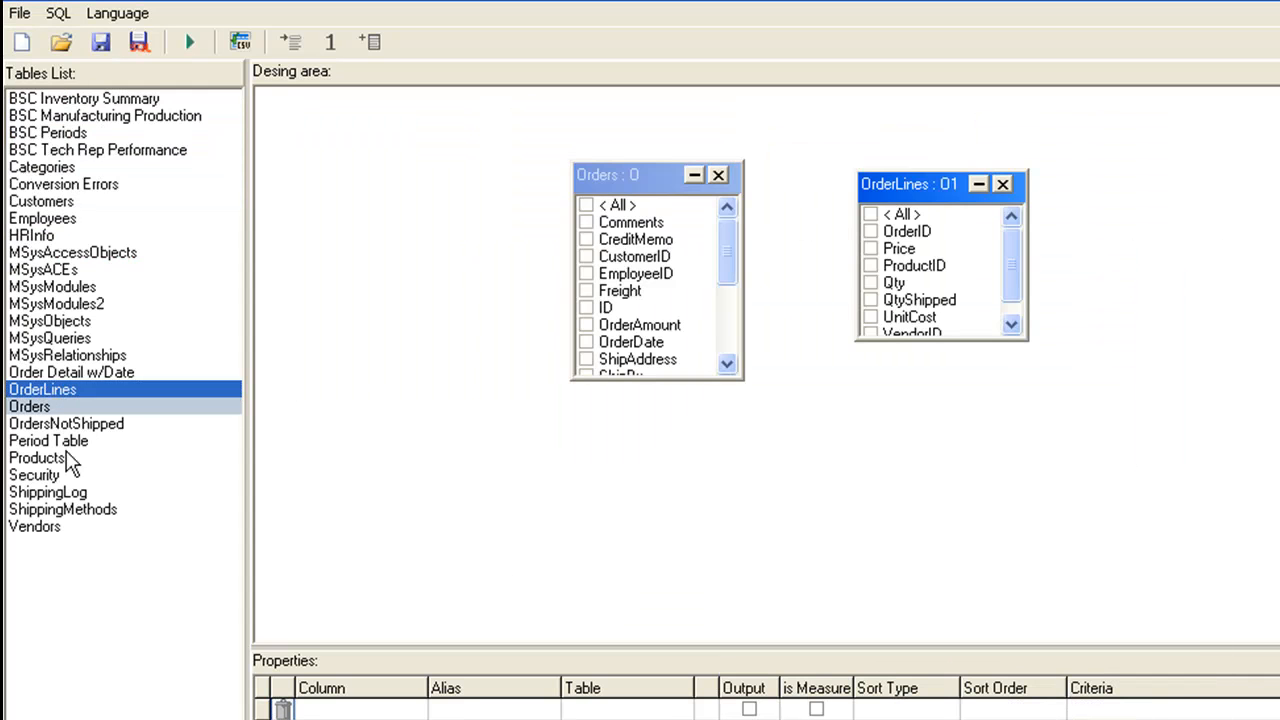
pyautogui.moveTo(70, 462); pyautogui.dragTo(1128, 191)
pyautogui.moveTo(62, 208); pyautogui.dragTo(374, 156)
# Step: Arrange Customers, Orders, OrderLines and Products in a row and enlarge each table to show all its fields
pyautogui.moveTo(421, 161); pyautogui.dragTo(338, 109)
pyautogui.moveTo(415, 325); pyautogui.dragTo(424, 423)
pyautogui.moveTo(652, 176); pyautogui.dragTo(611, 125)
pyautogui.moveTo(628, 329); pyautogui.dragTo(640, 509)
pyautogui.moveTo(912, 190); pyautogui.dragTo(822, 133)
pyautogui.moveTo(850, 282); pyautogui.dragTo(852, 303)
pyautogui.moveTo(1173, 212); pyautogui.dragTo(1044, 119)
pyautogui.moveTo(1100, 312); pyautogui.dragTo(1106, 348)
# Step: Join Customers ID to Orders CustomerID, Orders ID to OrderLines OrderID, and OrderLines ProductID to Products ID
pyautogui.moveTo(375, 287)
pyautogui.mouseDown()
pyautogui.moveTo(440, 282)
pyautogui.moveTo(556, 220)
pyautogui.moveTo(604, 255)
pyautogui.mouseUp()
pyautogui.moveTo(814, 176); pyautogui.dragTo(812, 188)
pyautogui.moveTo(848, 213)
pyautogui.mouseDown()
pyautogui.moveTo(1011, 215)
pyautogui.moveTo(1036, 242)
pyautogui.mouseUp()
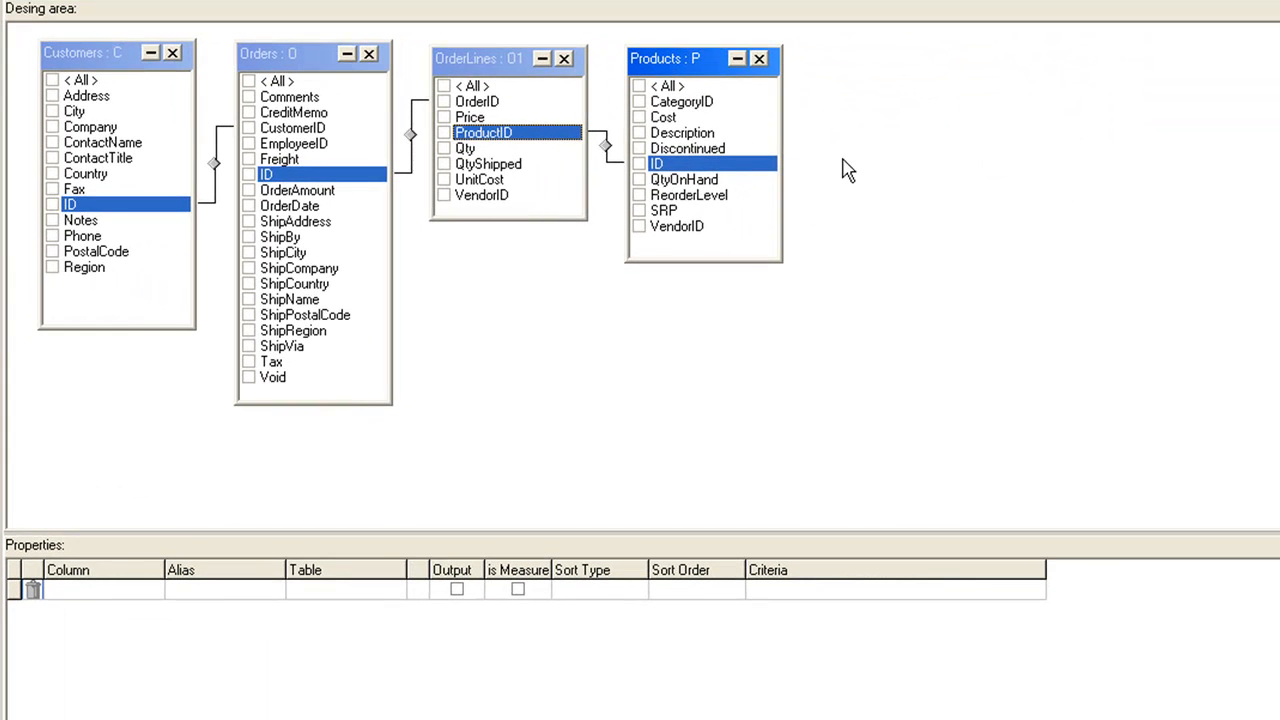
# Step: Include Company and Country from Customers, and ID, OrderDate and ShipVia from Orders, in the query
pyautogui.click(304, 201)
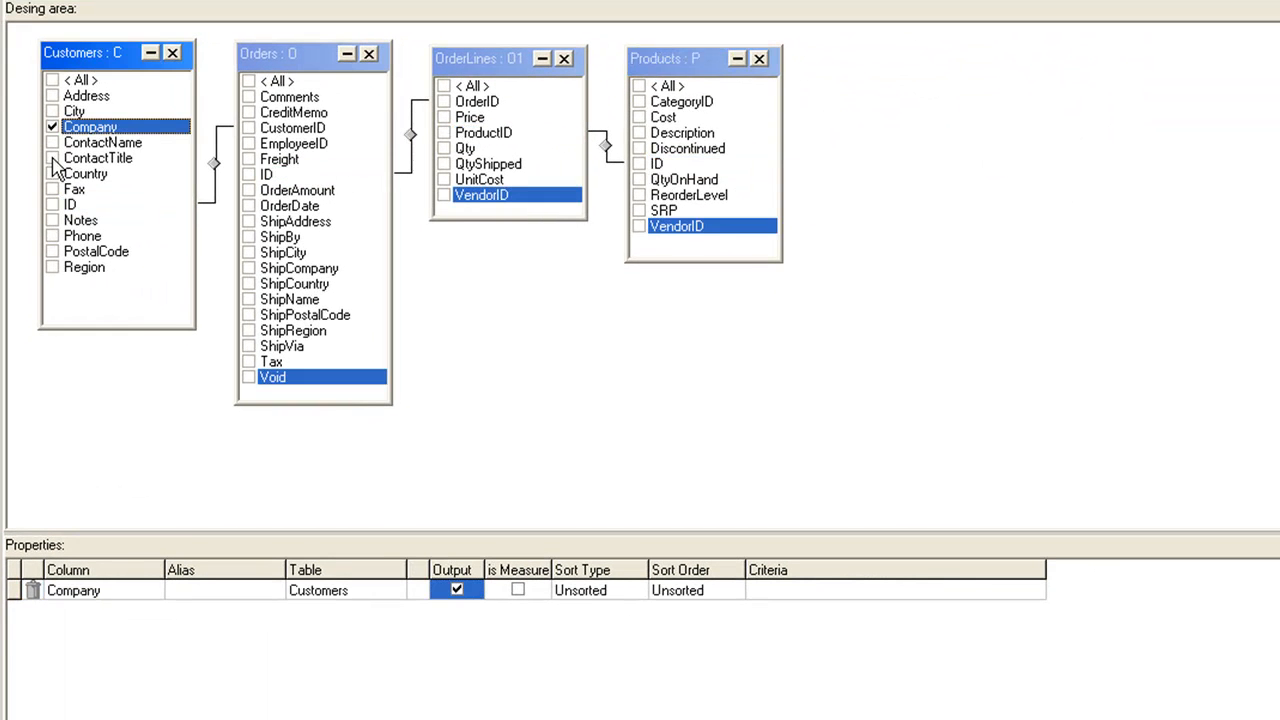
pyautogui.click(52, 174)
pyautogui.click(249, 174)
pyautogui.click(249, 206)
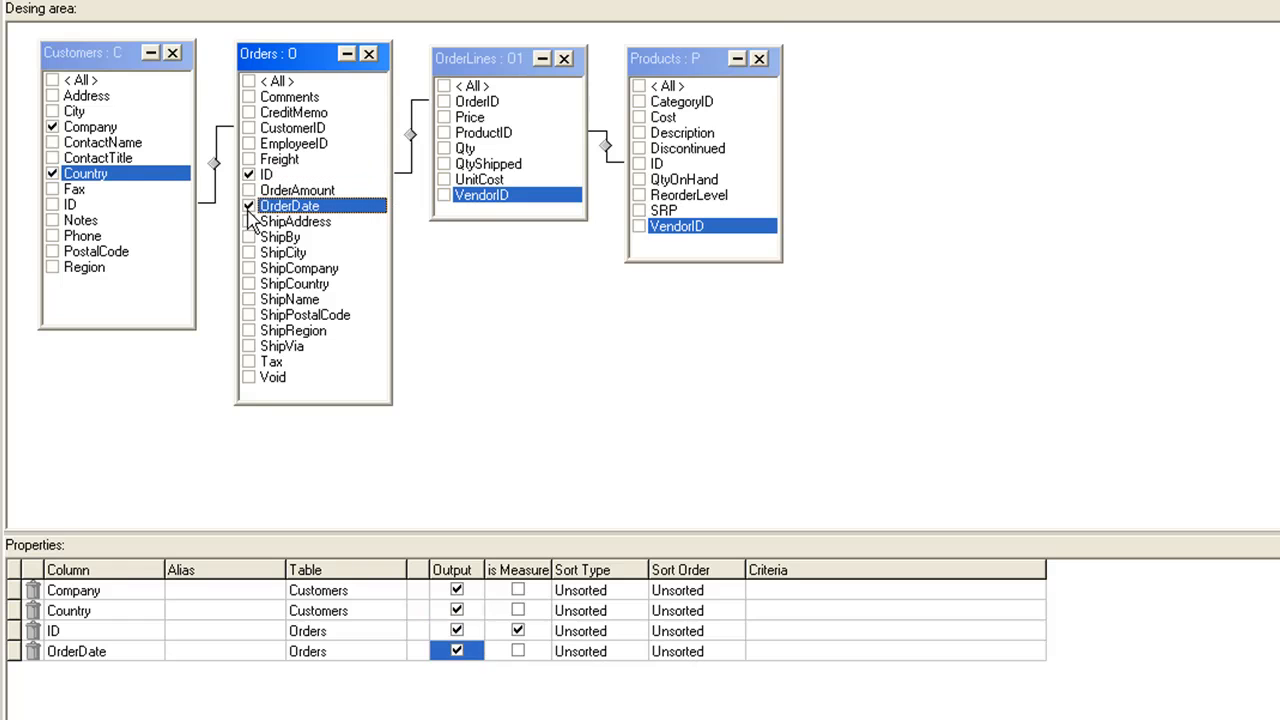
pyautogui.click(250, 346)
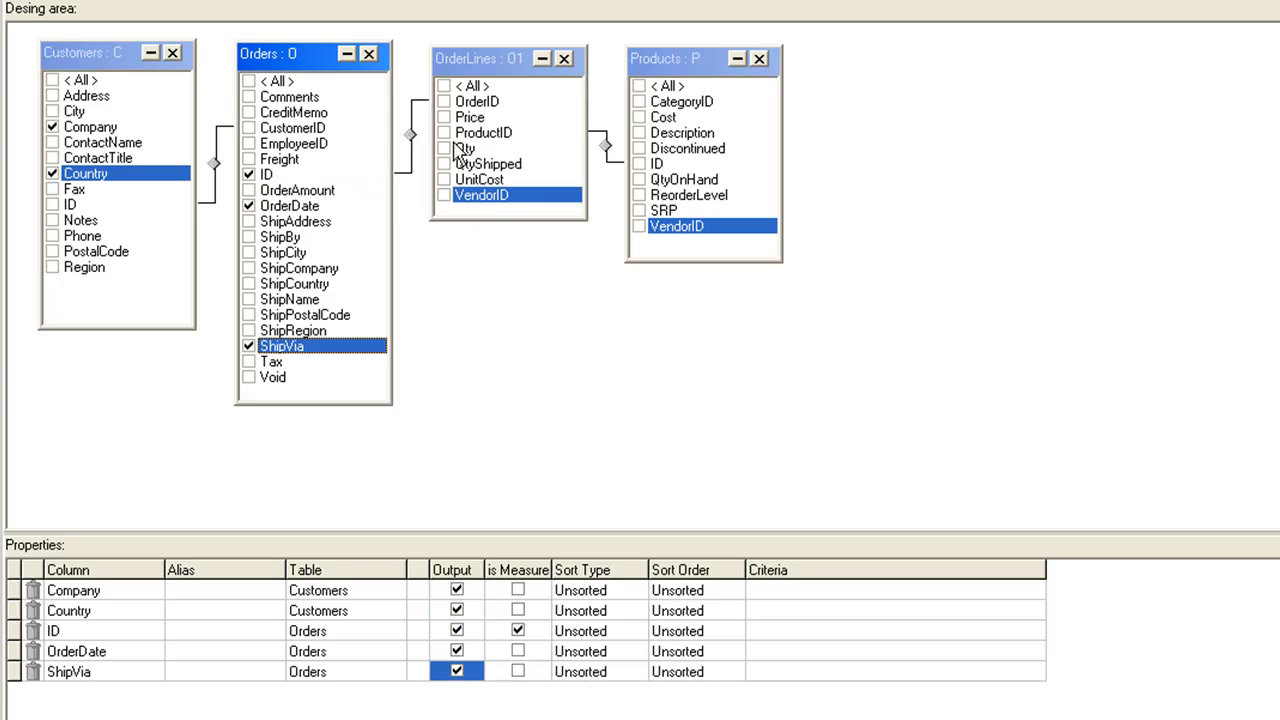
# Step: Include Price, Qty, QtyShipped and UnitCost from OrderLines, and Description from Products, in the query
pyautogui.click(444, 117)
pyautogui.click(444, 150)
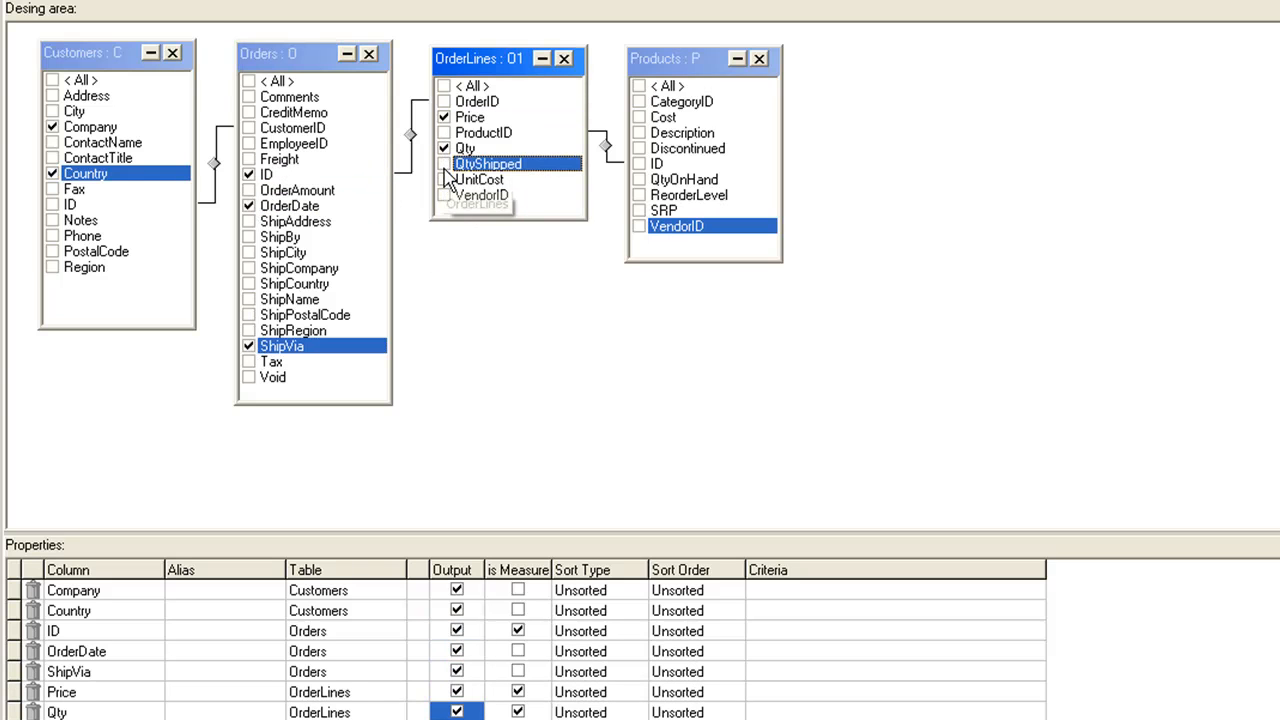
pyautogui.click(444, 164)
pyautogui.click(444, 179)
pyautogui.click(639, 133)
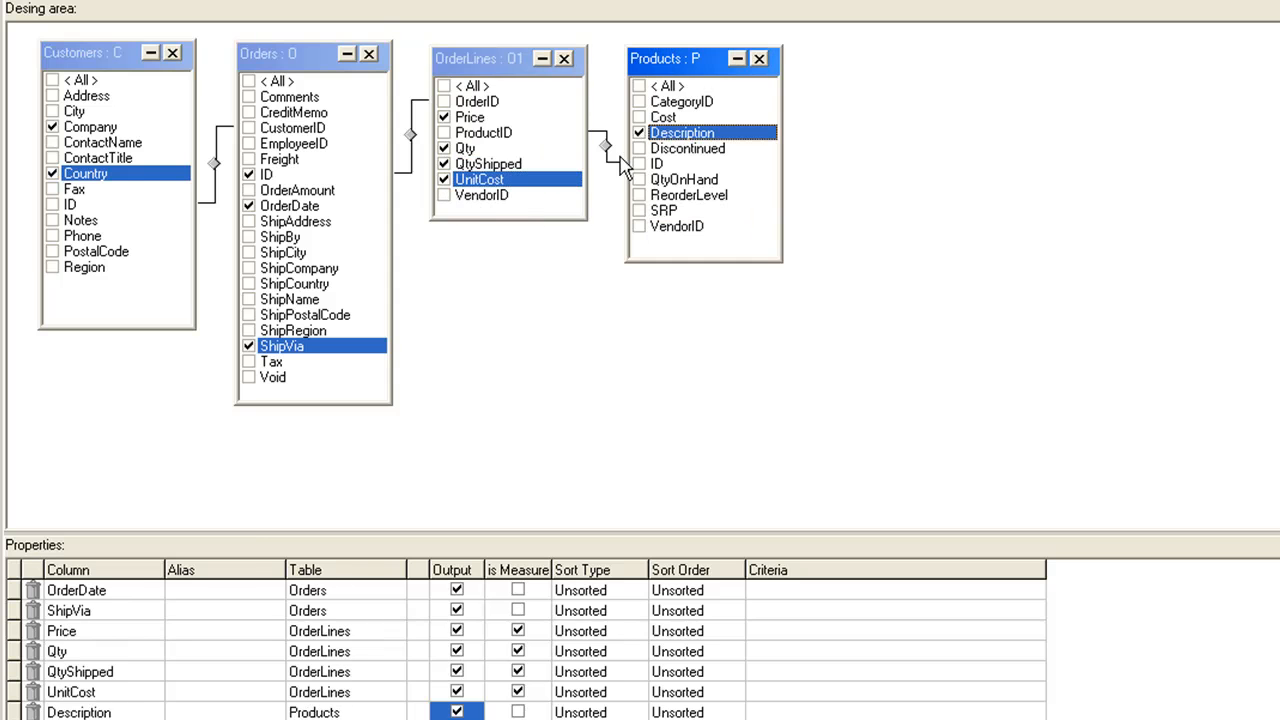
# Step: Set the alias of the Company column to Customer and the alias of the ID column to Order number
pyautogui.scroll(1, 266, 520)
pyautogui.click(250, 590)
pyautogui.write('Custom')
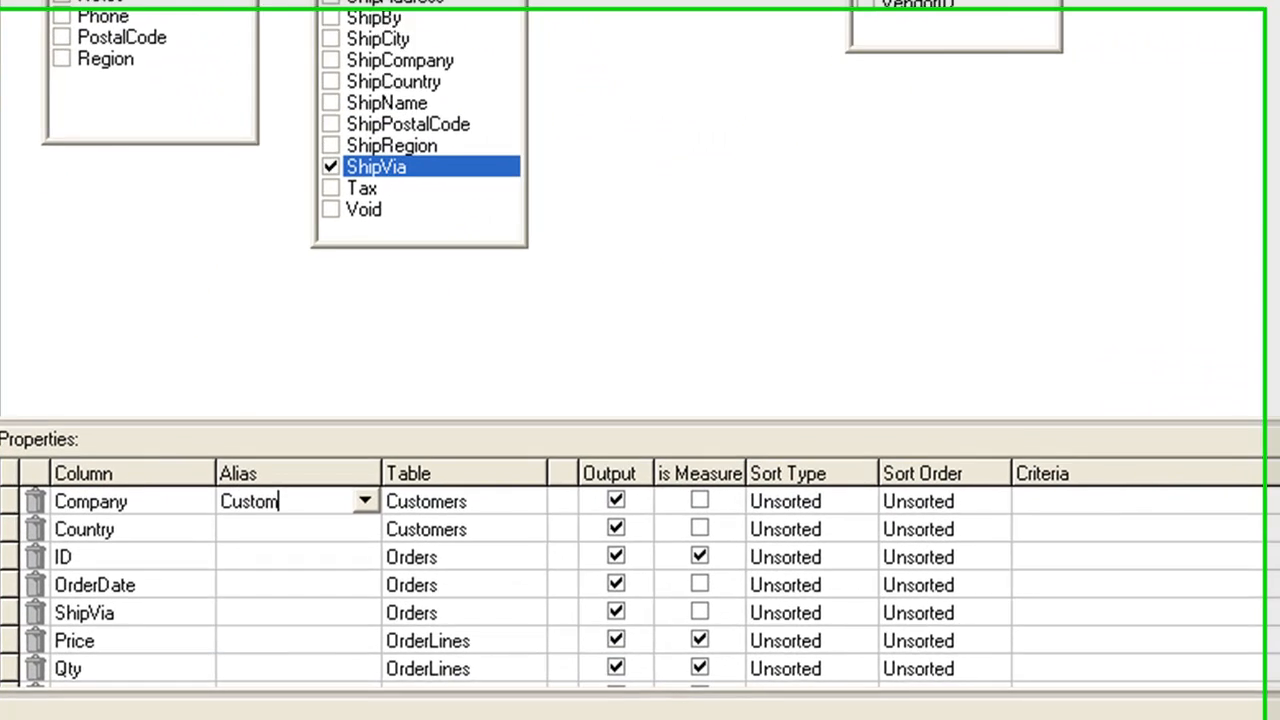
pyautogui.write('er')
pyautogui.click(290, 557)
pyautogui.write('Order number')
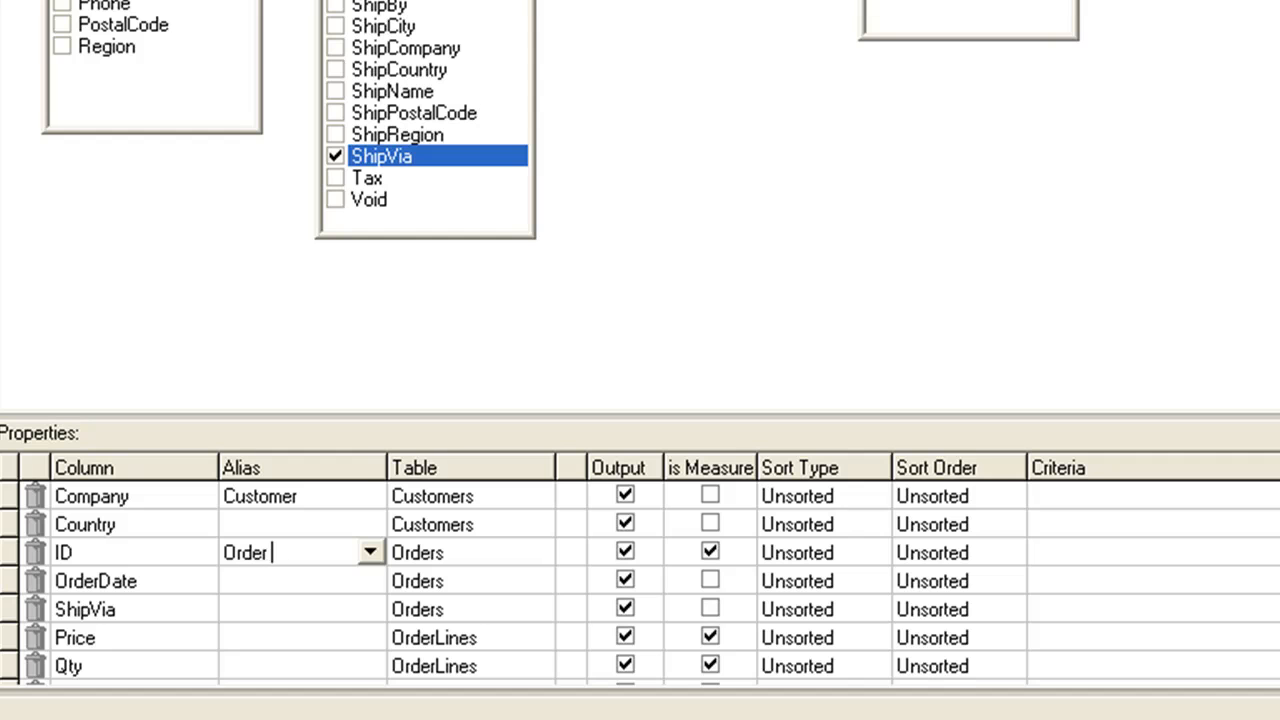
pyautogui.press('Return')
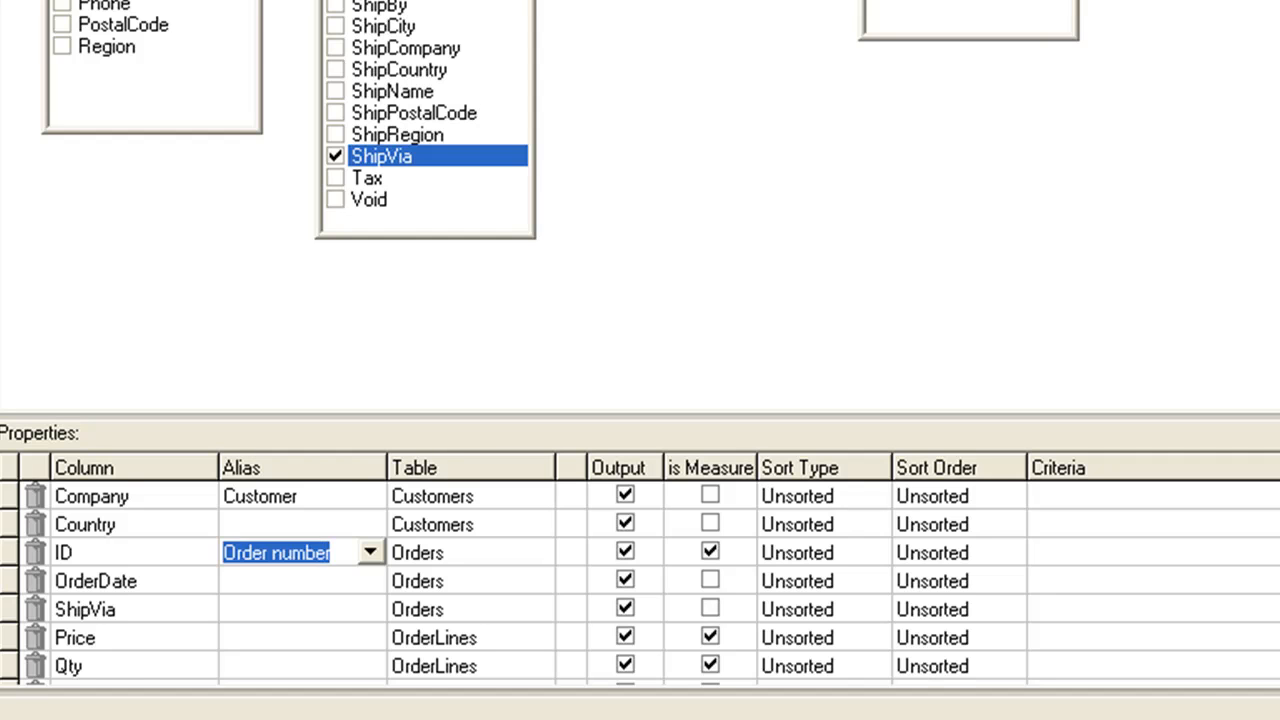
# Step: Set the alias of the Description column to Product
pyautogui.press('Down')
pyautogui.press('Down')
pyautogui.press('Down')
pyautogui.press('Down')
pyautogui.press('Down')
pyautogui.press('Down')
pyautogui.press('Down')
pyautogui.write('Product')
pyautogui.press('Return')
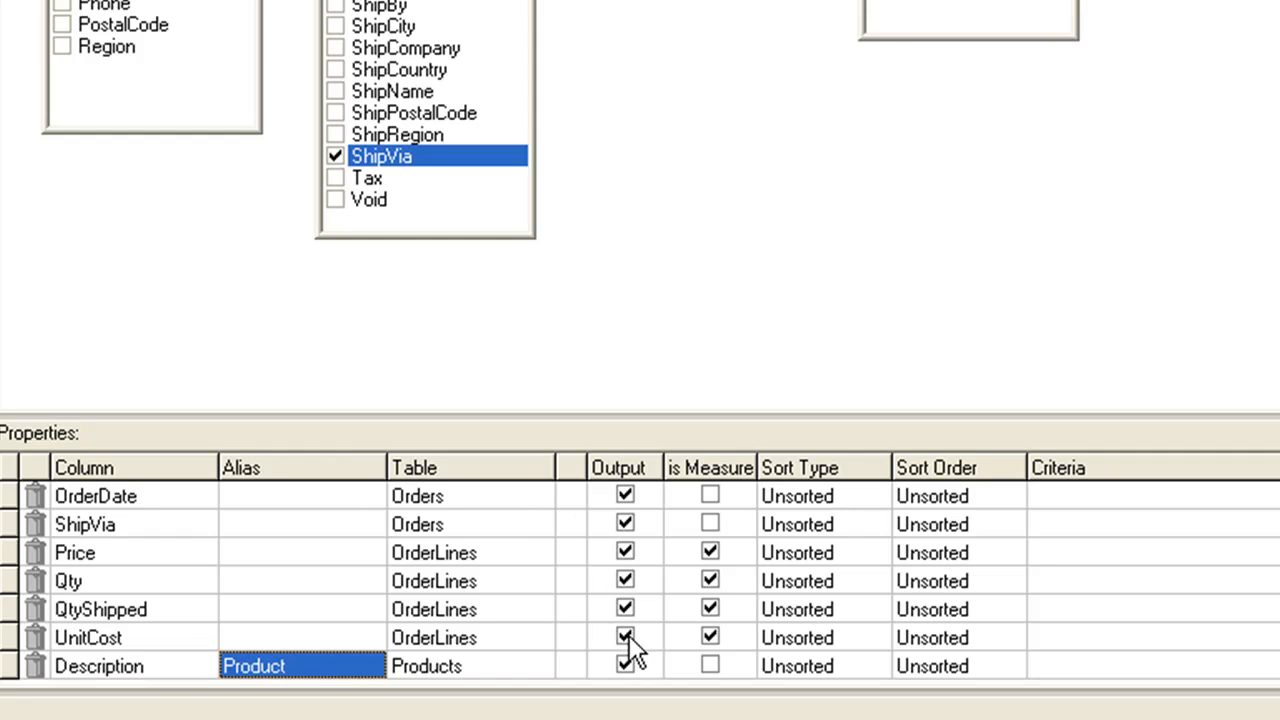
# Step: Set the criteria of the Company column to LIKE '%store%'
pyautogui.press('Up')
pyautogui.press('Up')
pyautogui.press('Up')
pyautogui.press('Up')
pyautogui.press('Up')
pyautogui.press('Up')
pyautogui.press('Up')
pyautogui.press('Up')
pyautogui.press('Up')
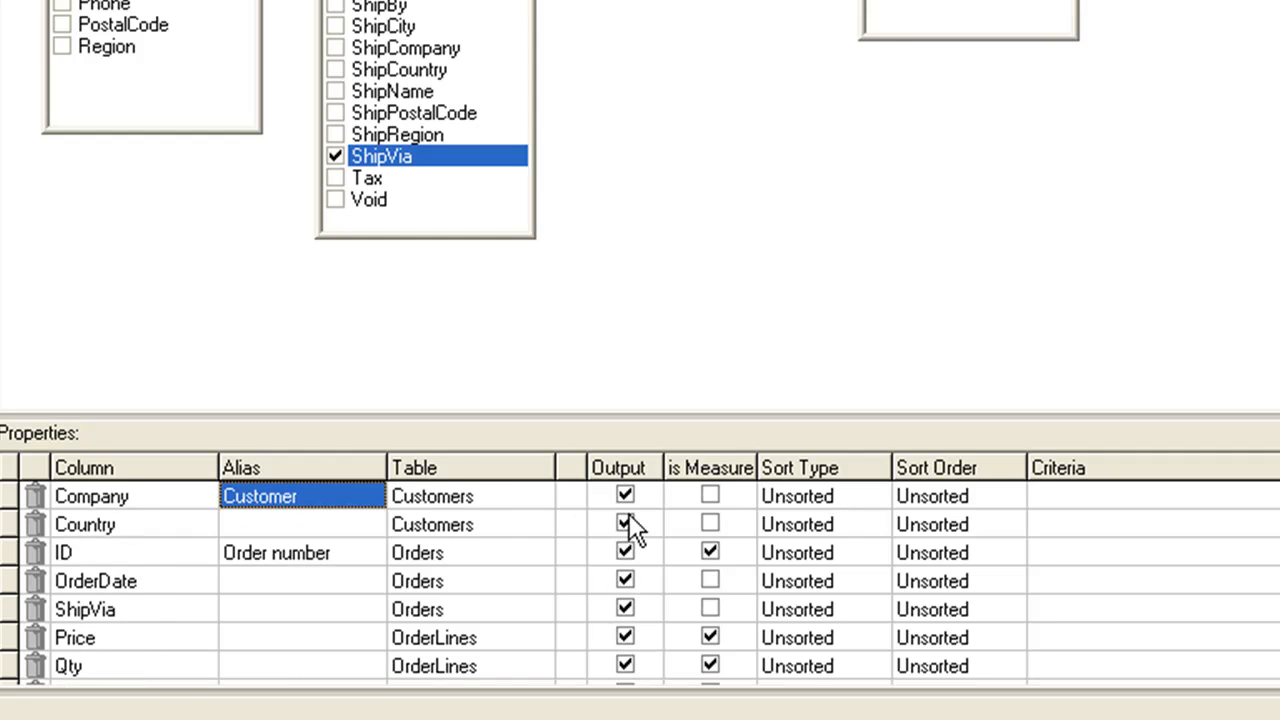
pyautogui.click(1050, 497)
pyautogui.write("LIKE '%store%'")
pyautogui.press('Left')
pyautogui.press('Left')
pyautogui.write('store')
# Step: Set the criteria of the Country column to in ('USA', 'Canada')
pyautogui.click(1061, 517)
pyautogui.write("in ('USA', 'Canada'")
pyautogui.click(1060, 520)
pyautogui.write('USA')
pyautogui.press('Return')
# Step: Set the ShipVia criteria to ='STS' and exclude that column from the output
pyautogui.click(1045, 609)
pyautogui.write("='STS'")
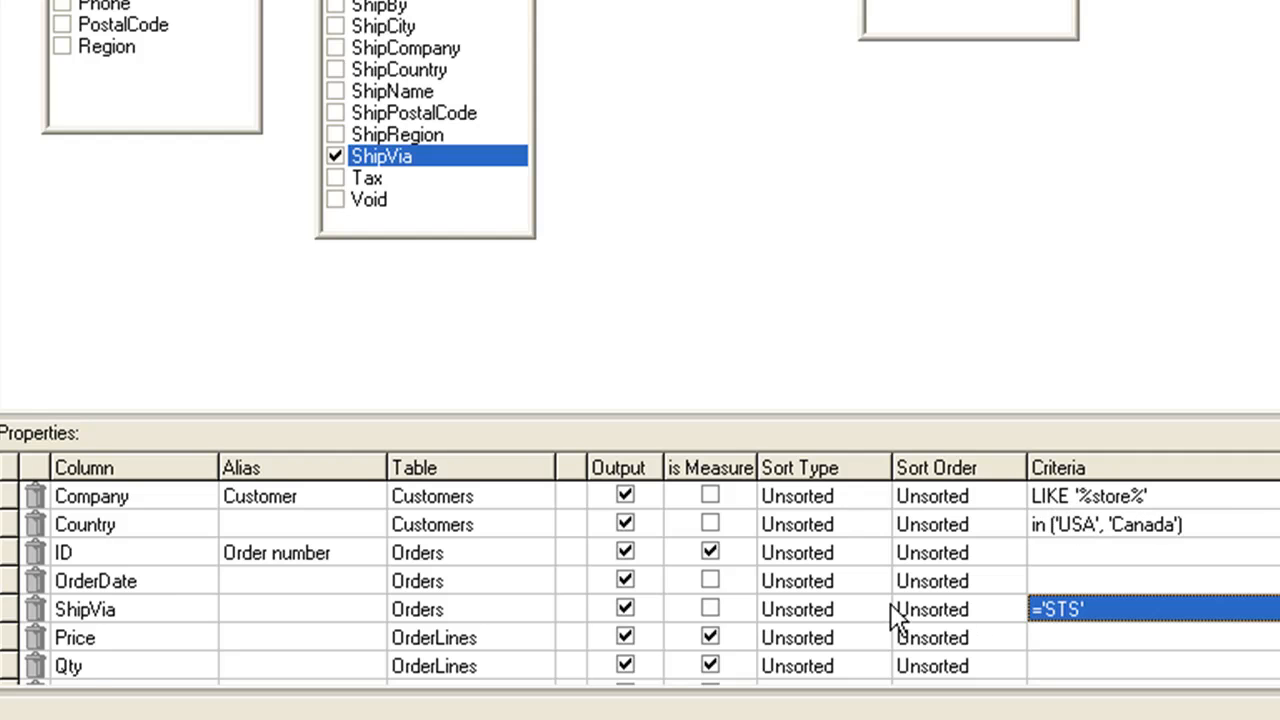
pyautogui.press('Return')
pyautogui.click(625, 609)
pyautogui.moveTo(765, 633); pyautogui.dragTo(635, 633)
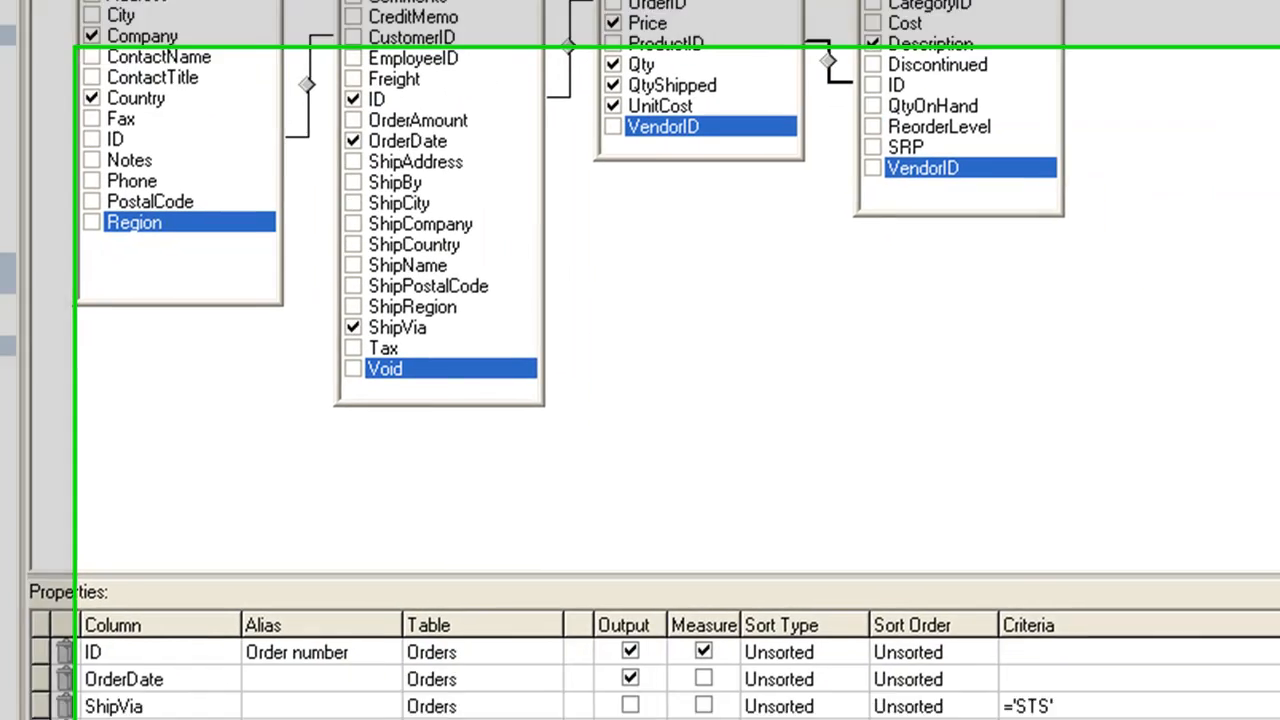
# Step: Turn on Group by for the query, using Count as the function for the Order number measure
pyautogui.click(358, 20)
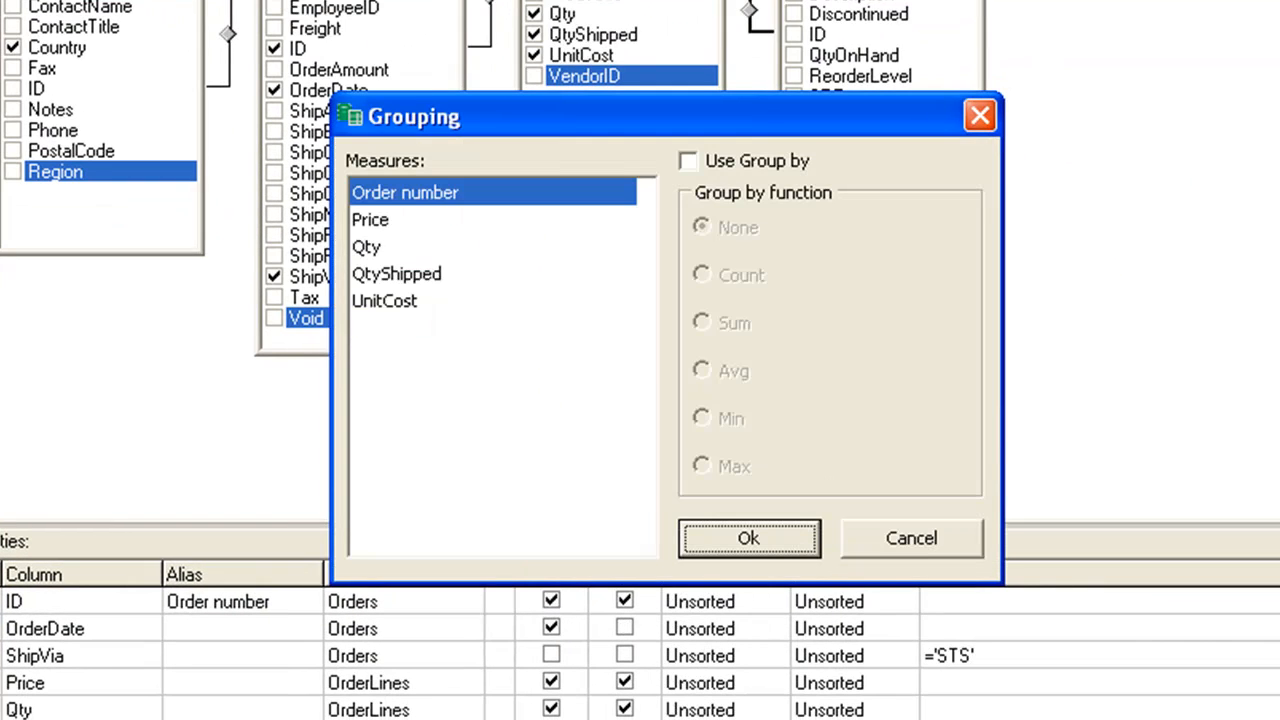
pyautogui.click(690, 164)
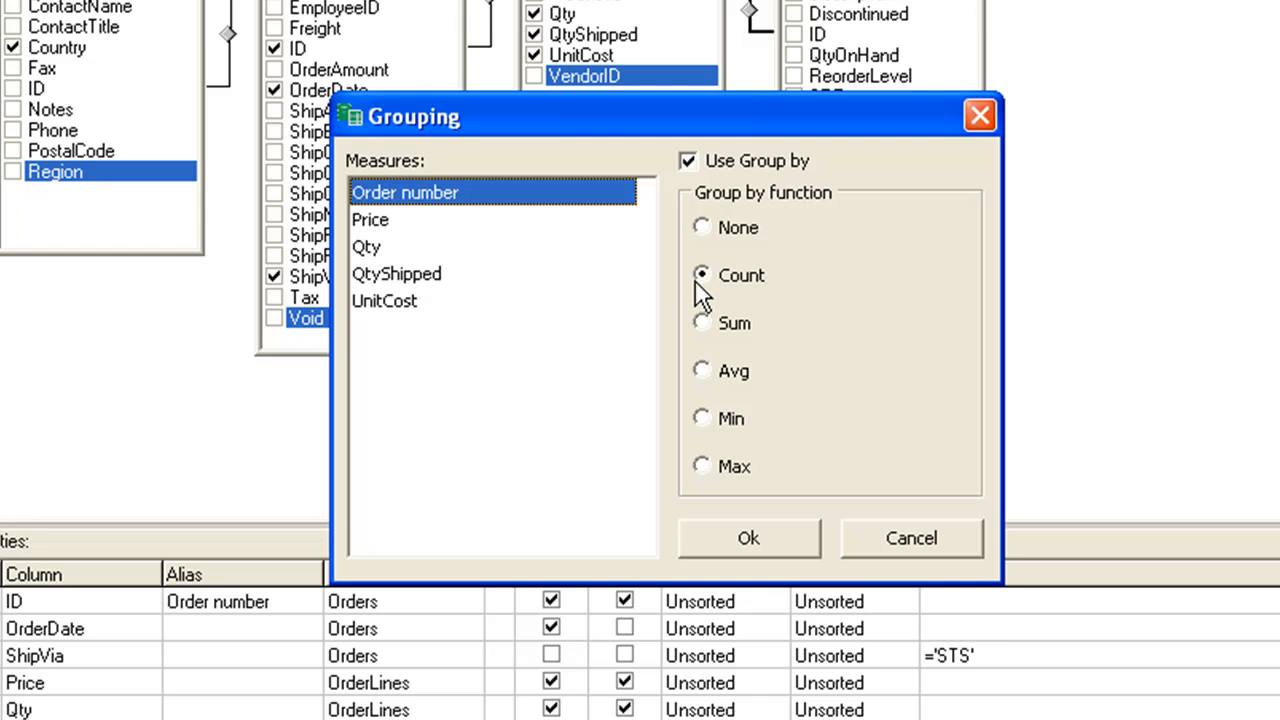
pyautogui.click(776, 535)
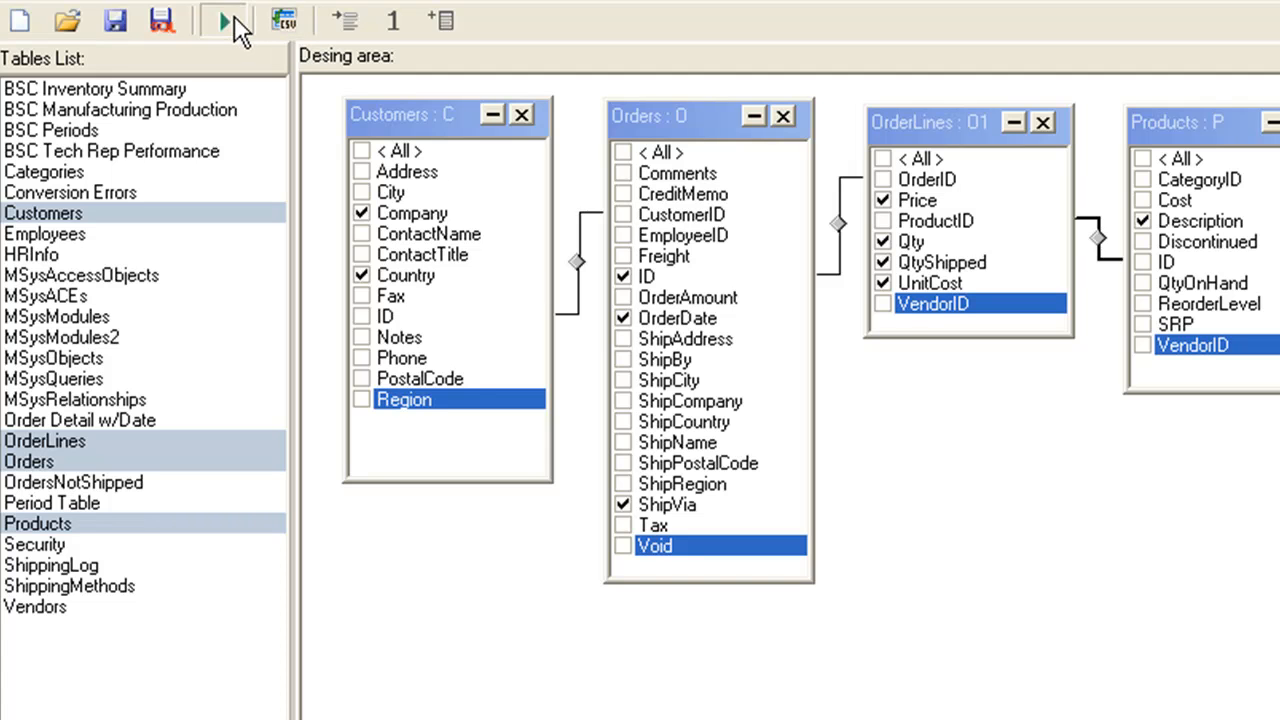
# Step: Run the query, review the selected records and close the results
pyautogui.click(234, 15)
pyautogui.click(950, 645)
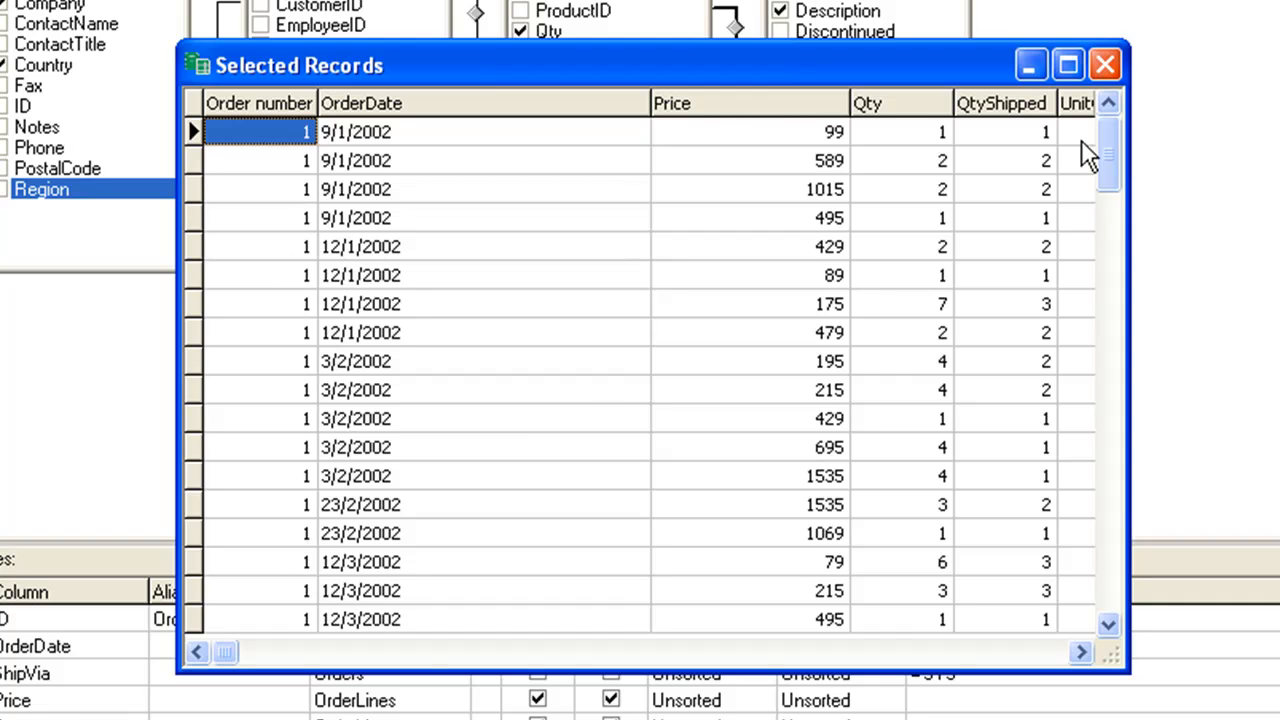
pyautogui.click(1105, 66)
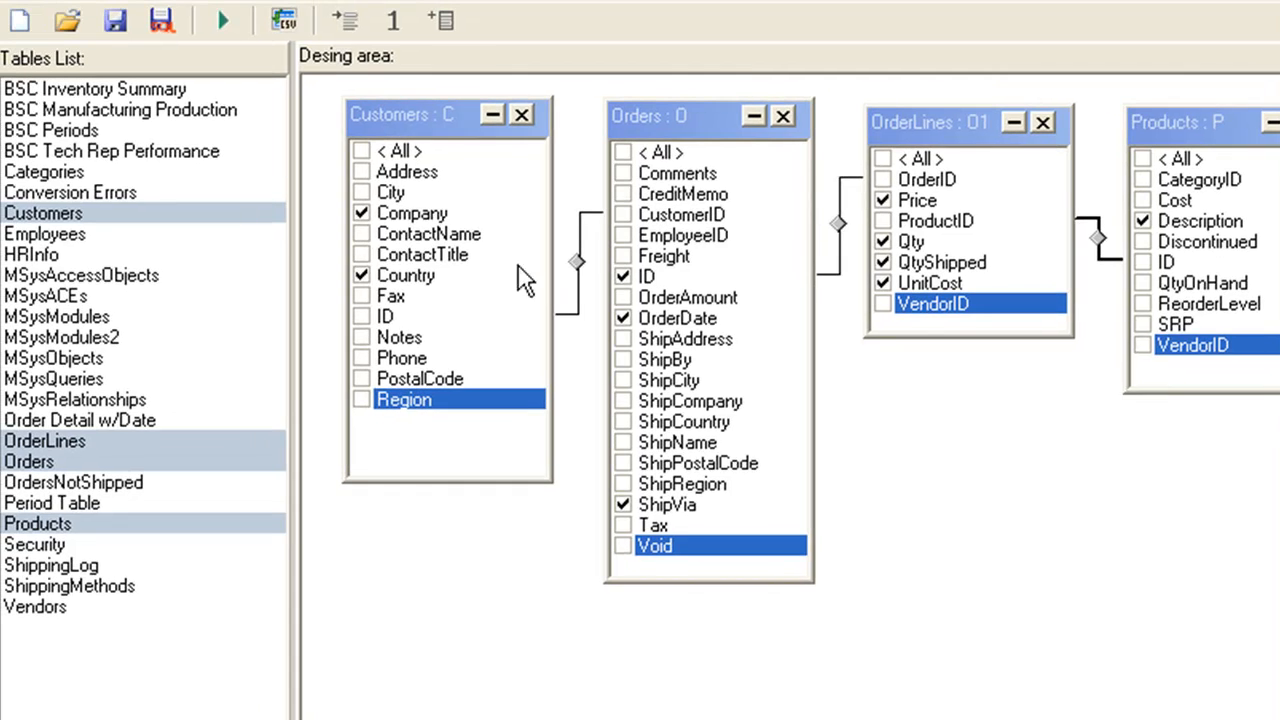
# Step: Apply the grouping with Sum for the Price measure, leaving Order number out of the measures
pyautogui.click(347, 20)
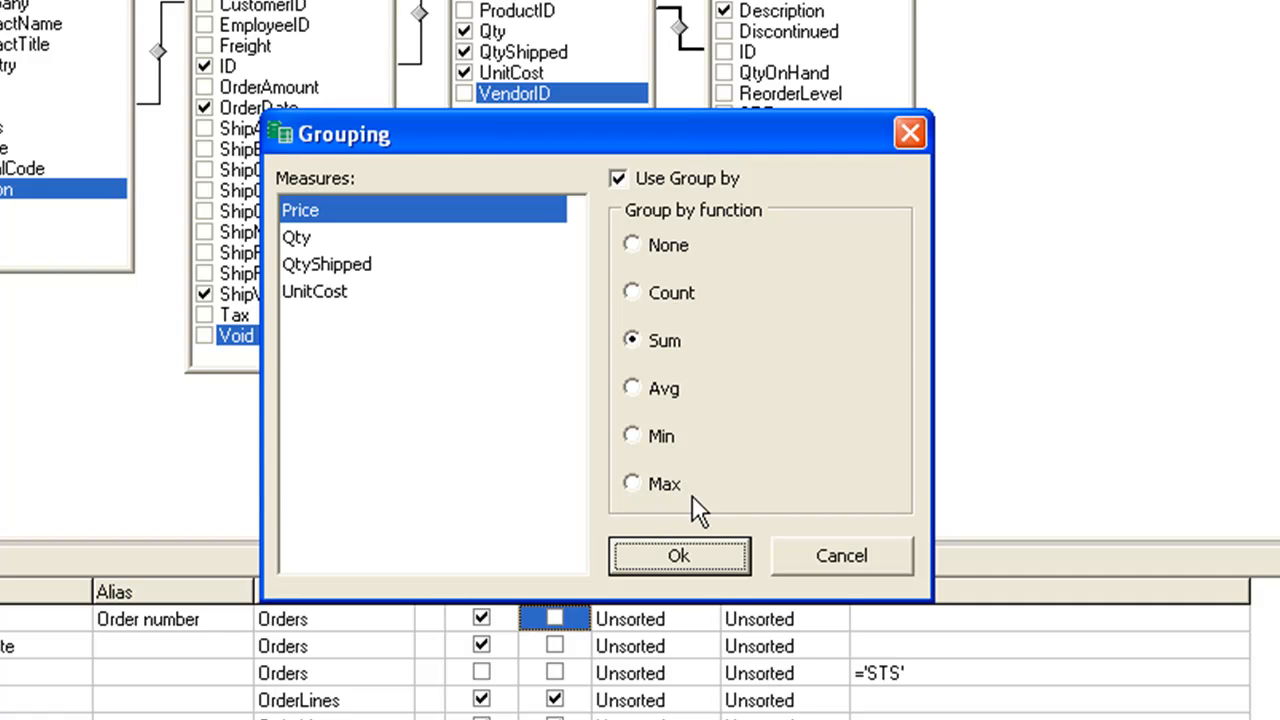
pyautogui.click(674, 556)
# Step: Set the sort types to Ascending for the order ID, Descending for OrderDate and Ascending for ShipVia
pyautogui.click(700, 619)
pyautogui.click(704, 618)
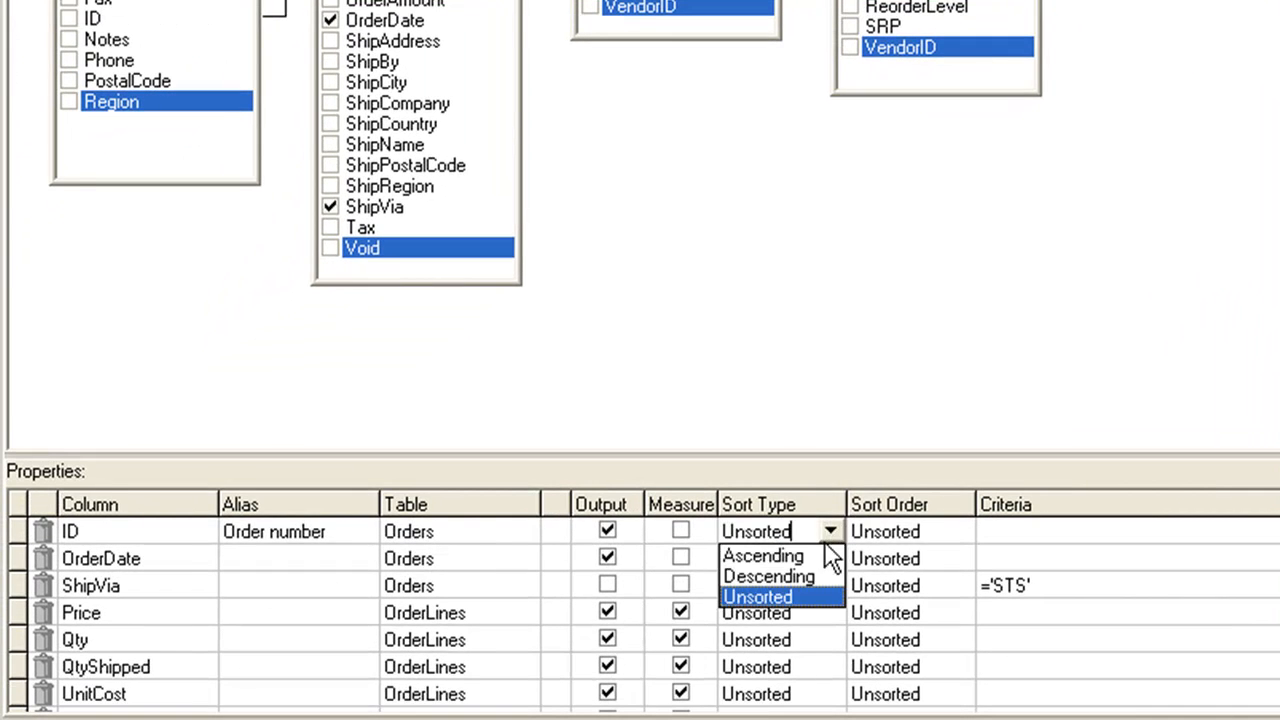
pyautogui.click(808, 557)
pyautogui.click(827, 560)
pyautogui.click(808, 604)
pyautogui.click(828, 586)
pyautogui.click(817, 612)
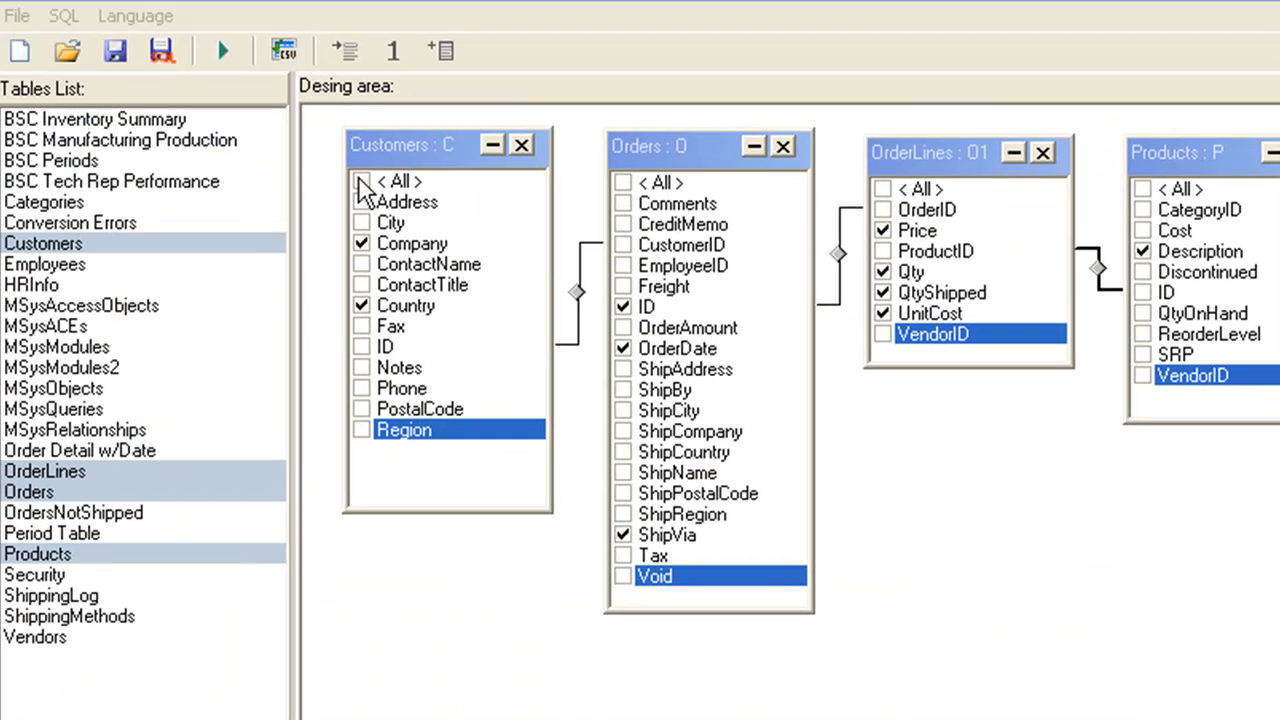
# Step: Add a calculated field named Sales value with the formula O1.Qty * O1.Price, using Sum as its group by function
pyautogui.click(64, 17)
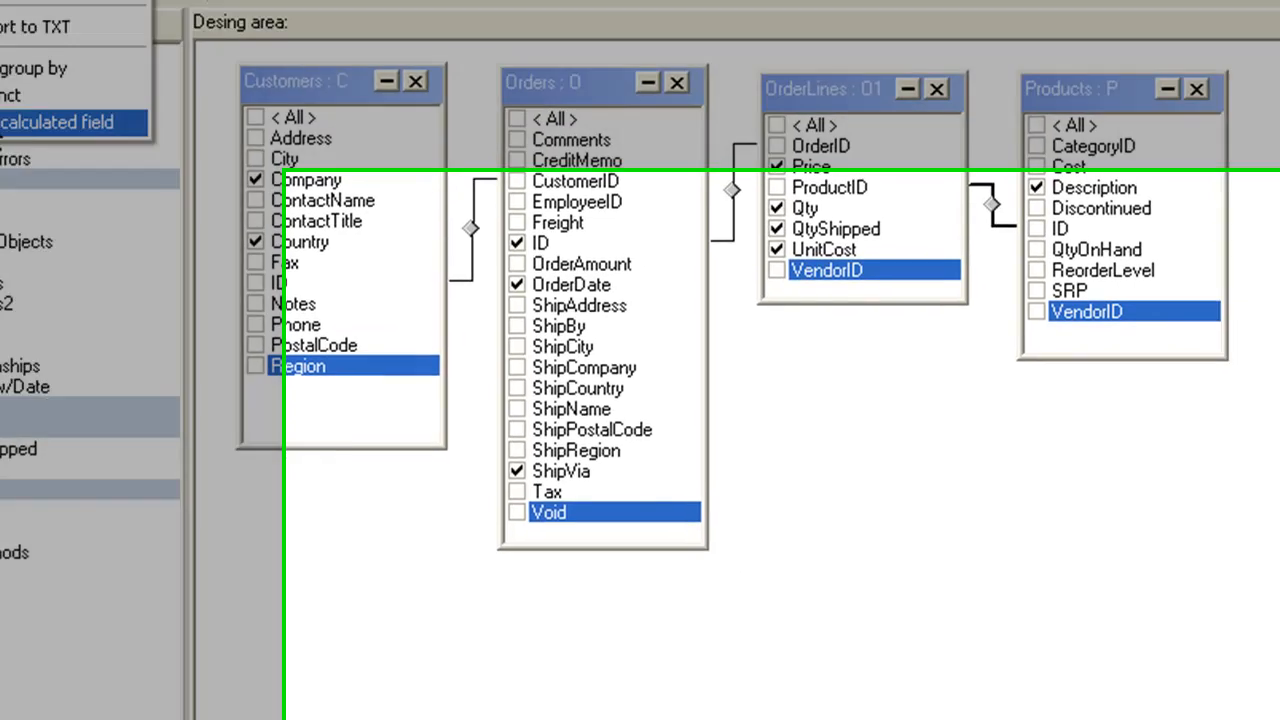
pyautogui.click(90, 182)
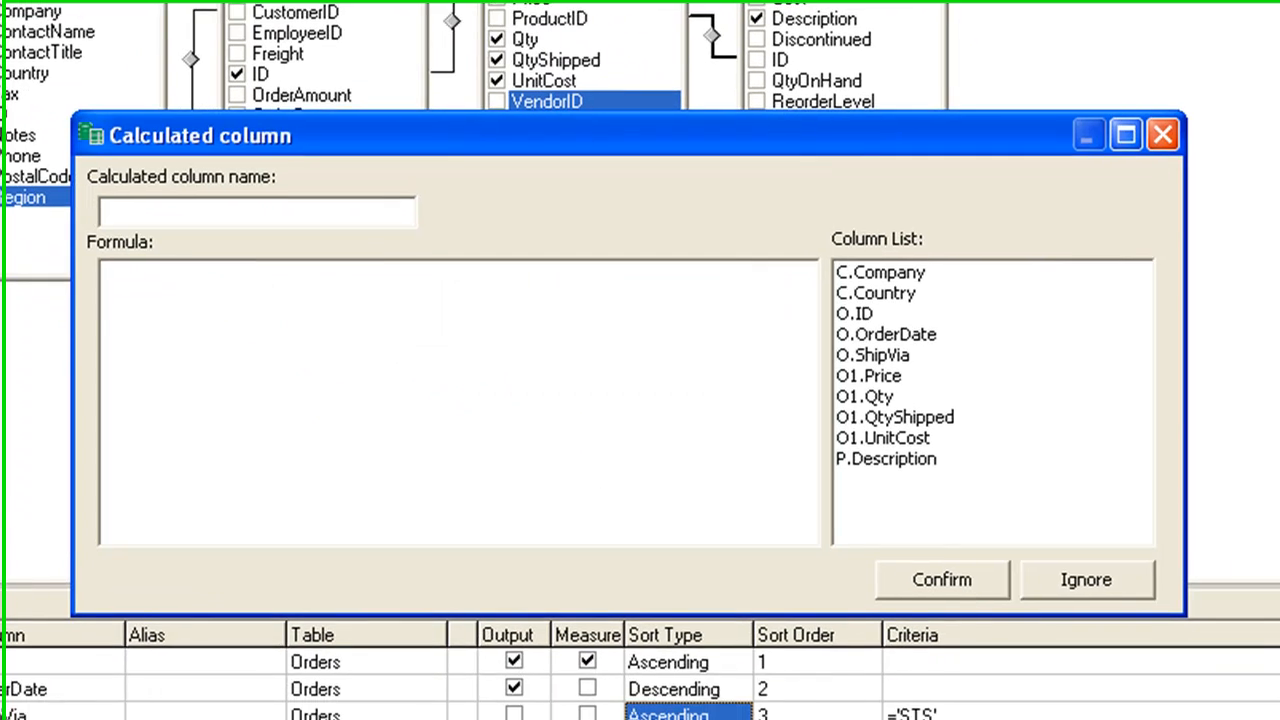
pyautogui.click(124, 210)
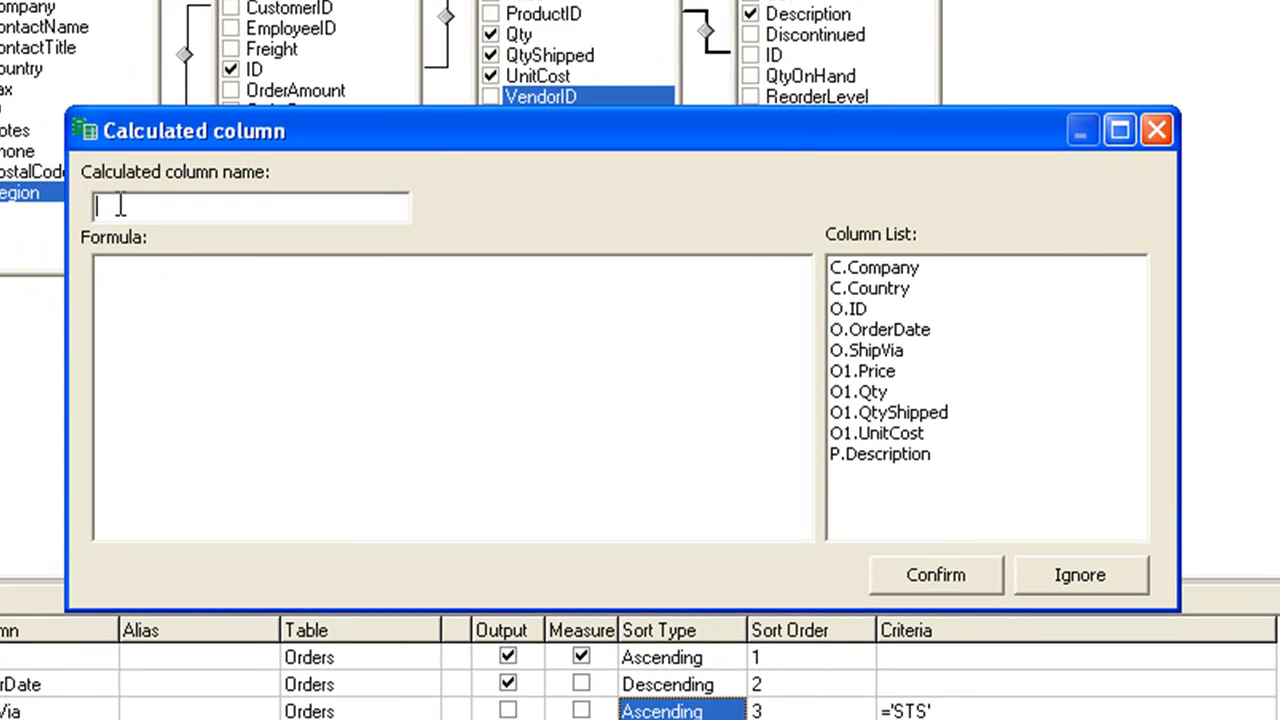
pyautogui.write('Sales value')
pyautogui.click(264, 292)
pyautogui.click(877, 393)
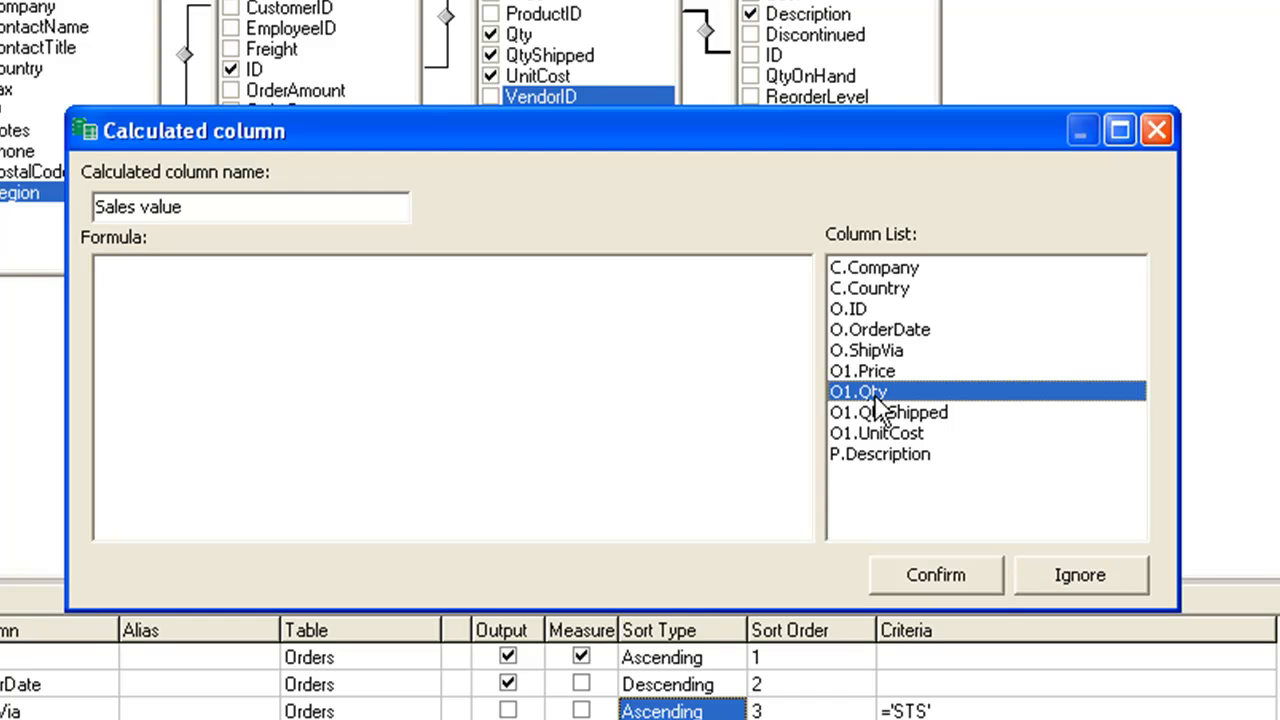
pyautogui.doubleClick(877, 395)
pyautogui.write('*')
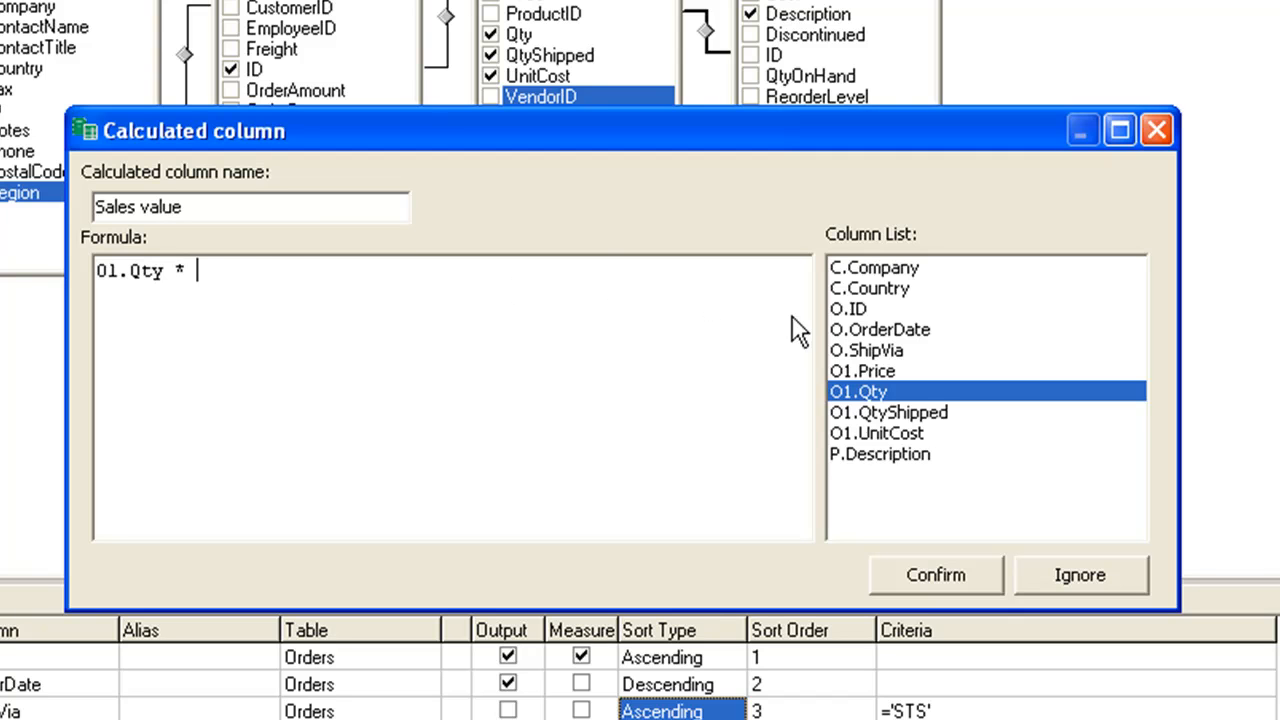
pyautogui.doubleClick(856, 372)
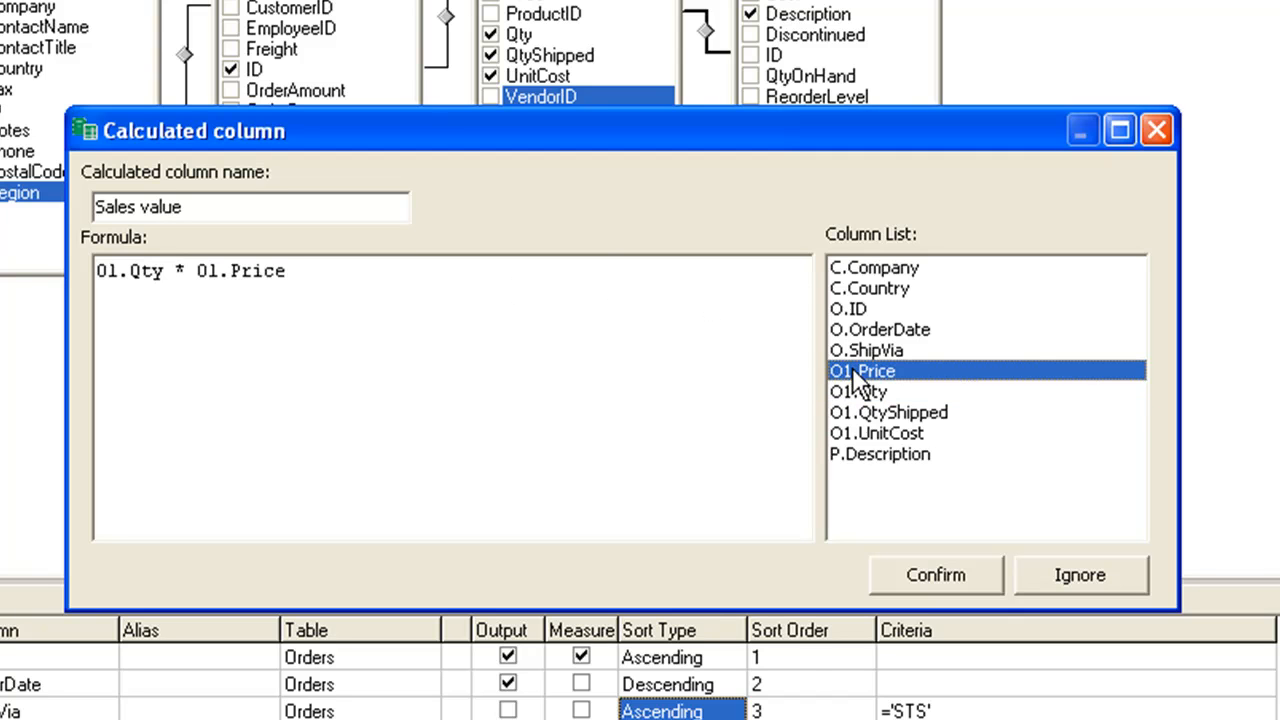
pyautogui.click(987, 588)
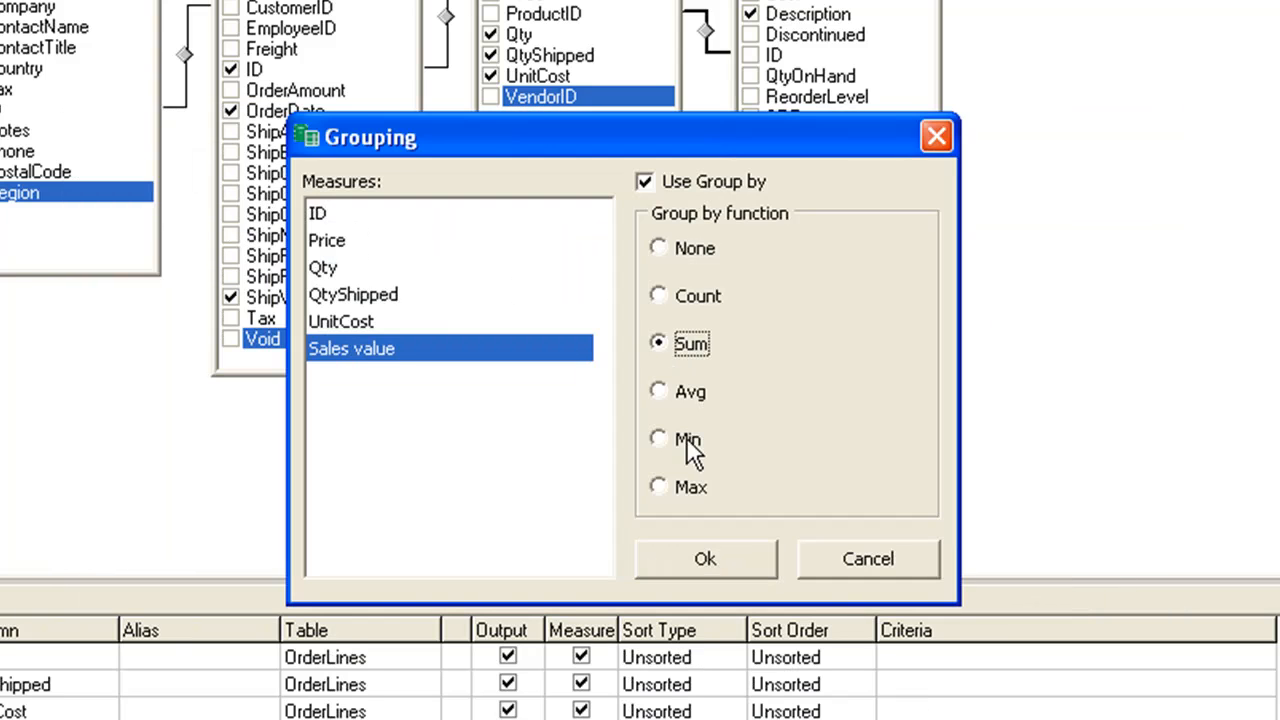
pyautogui.click(725, 566)
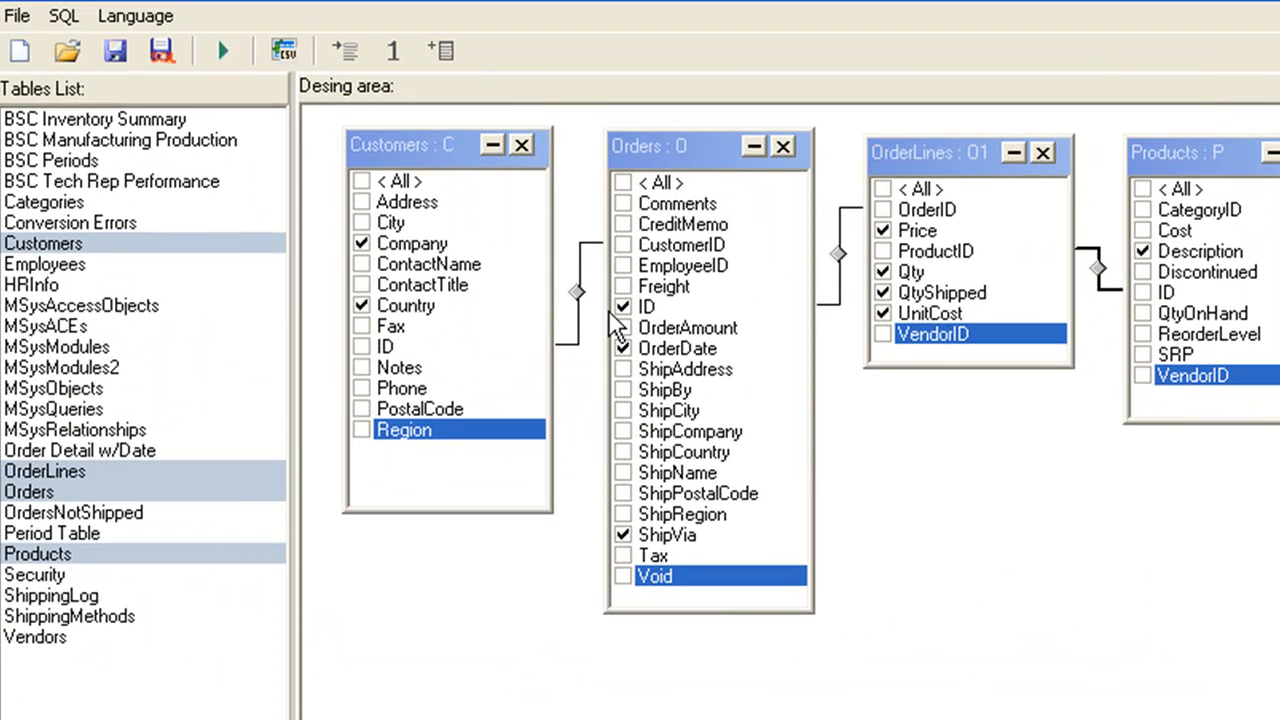
# Step: Add a calculated field named Quantity with the formula 1, using Sum as its group by function
pyautogui.click(63, 17)
pyautogui.click(85, 182)
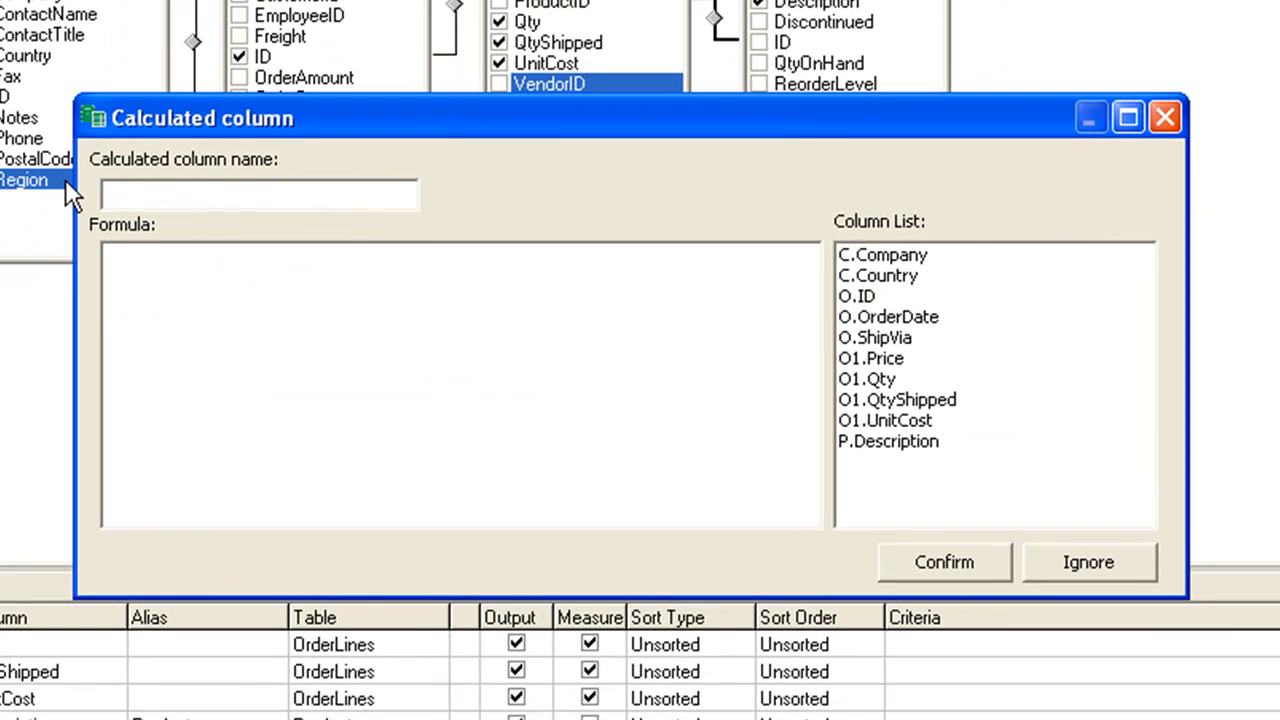
pyautogui.write('Quantity')
pyautogui.click(151, 269)
pyautogui.write('1')
pyautogui.click(947, 565)
pyautogui.click(688, 320)
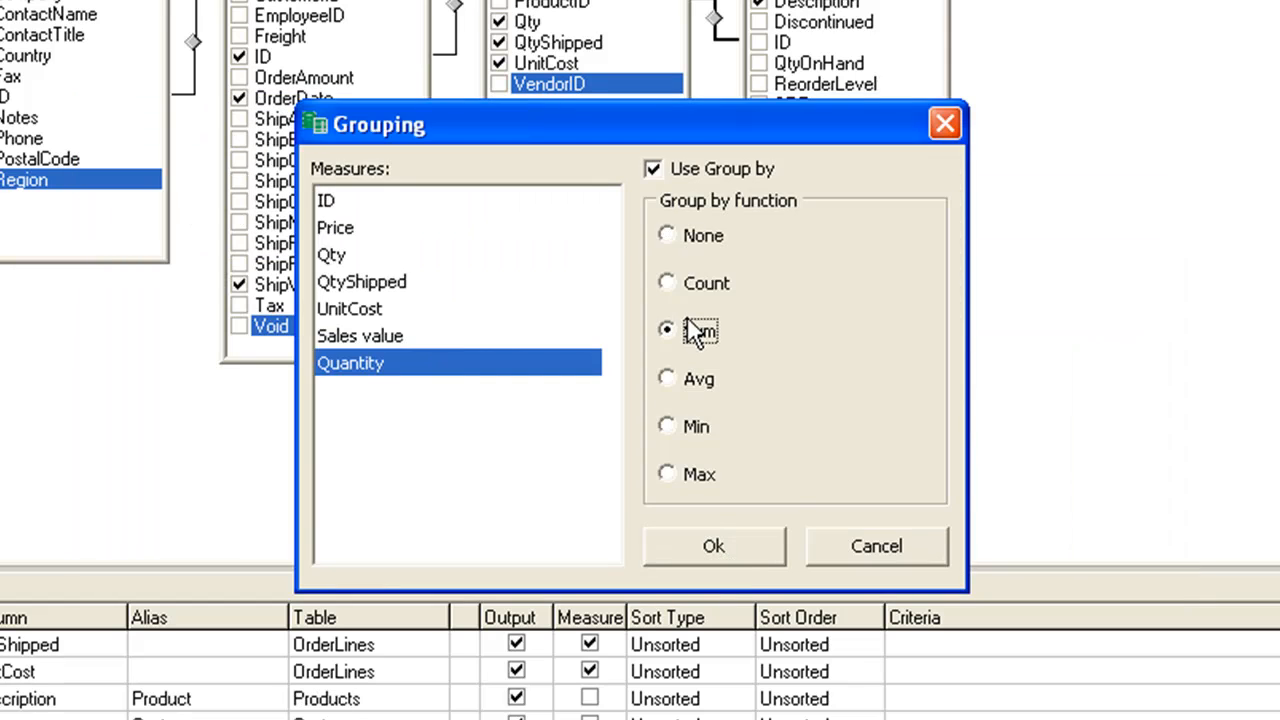
pyautogui.click(741, 553)
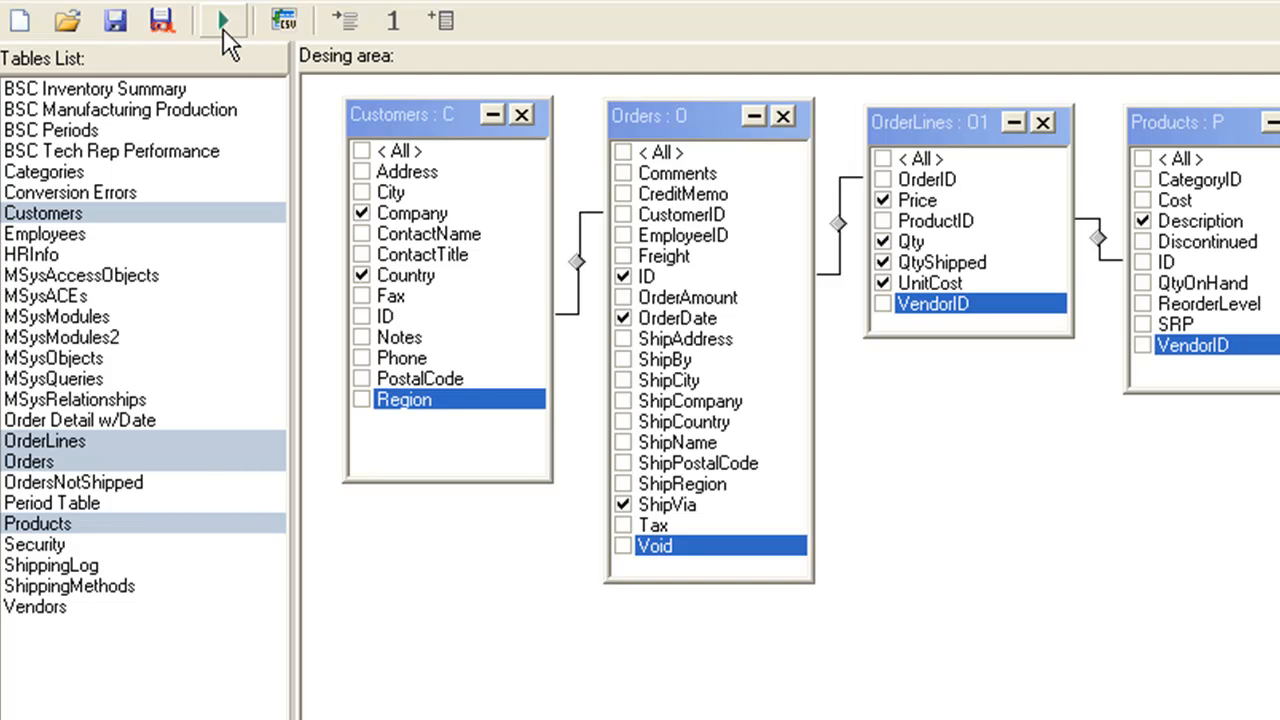
# Step: Run the query limited to 100 lines, review the selected records and close the results
pyautogui.click(224, 30)
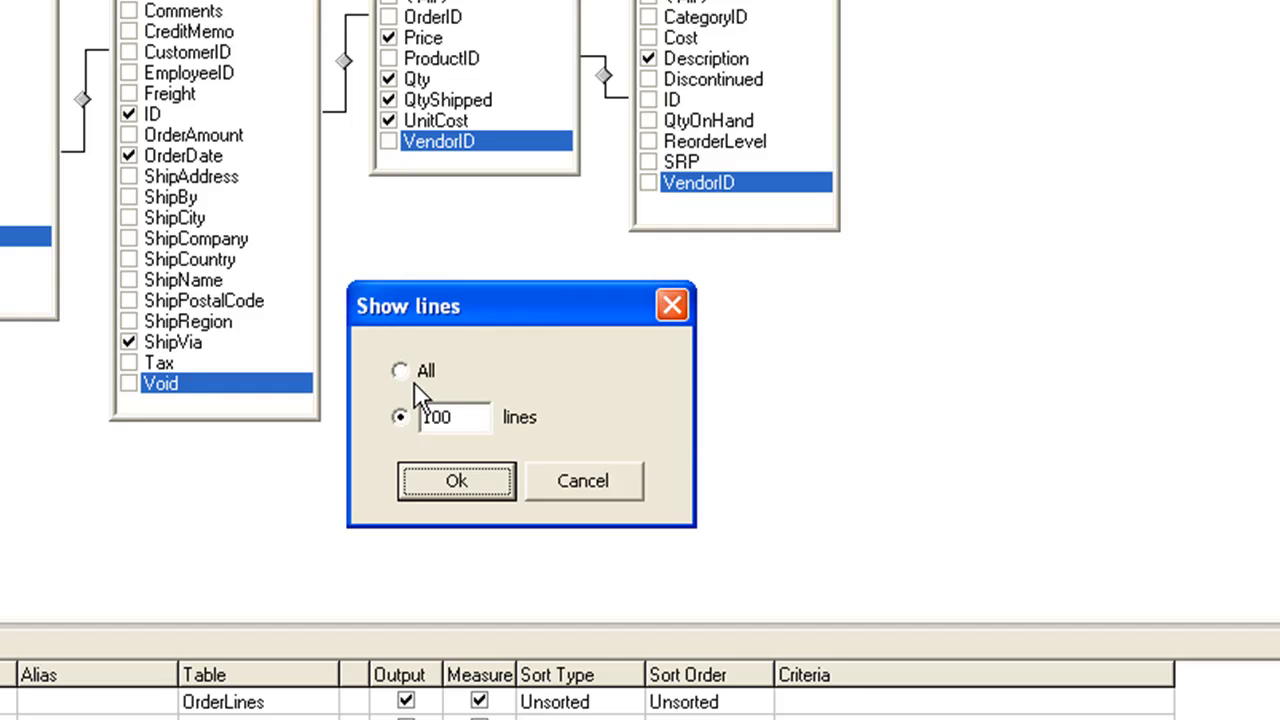
pyautogui.moveTo(421, 417); pyautogui.dragTo(459, 418)
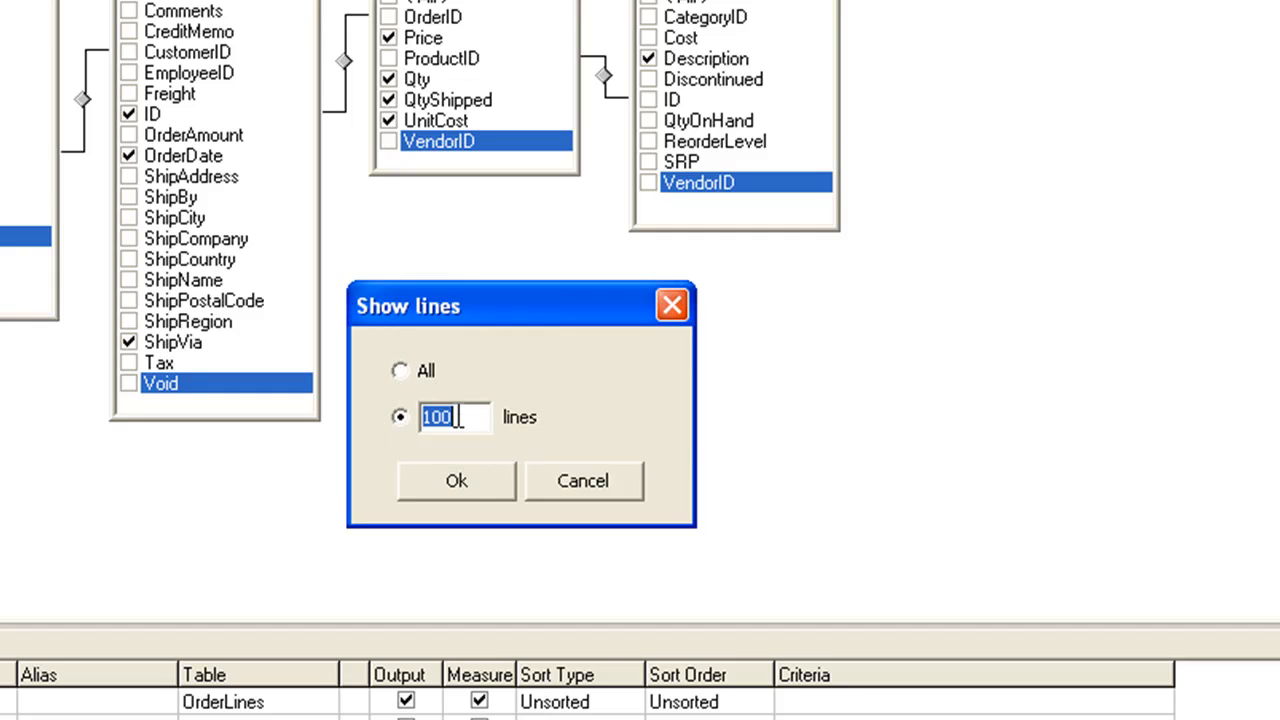
pyautogui.click(465, 482)
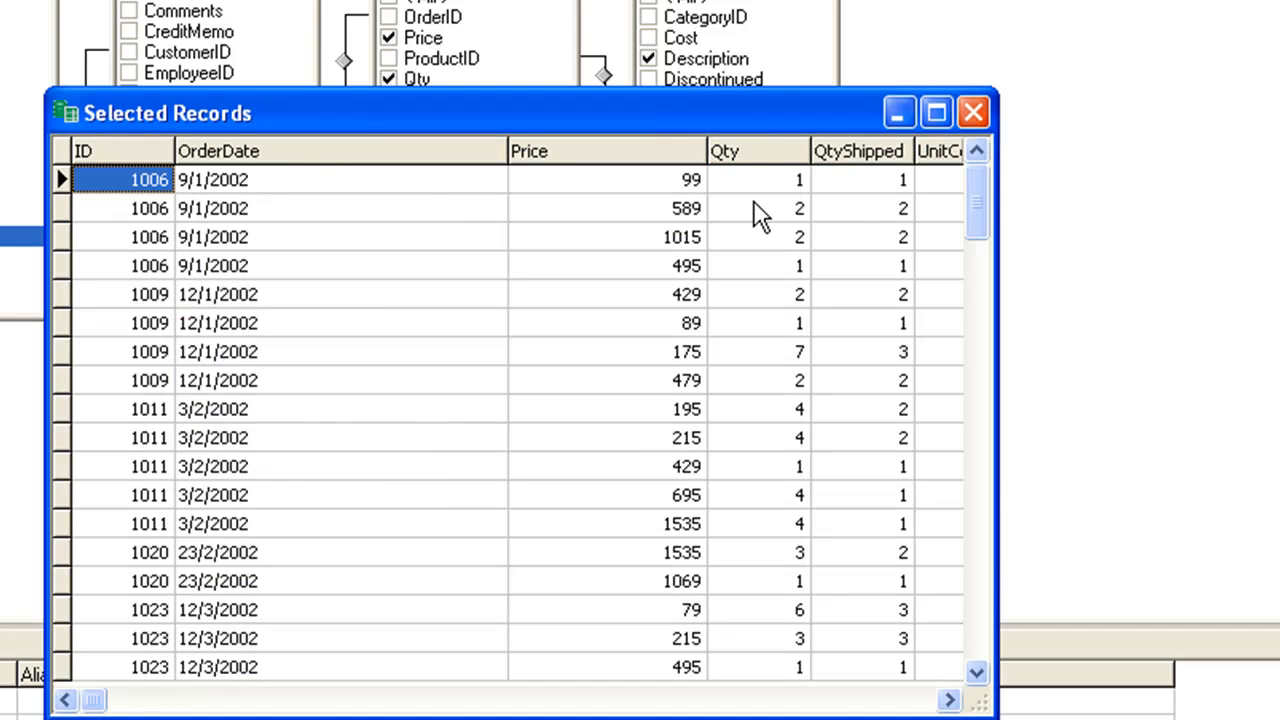
pyautogui.click(973, 112)
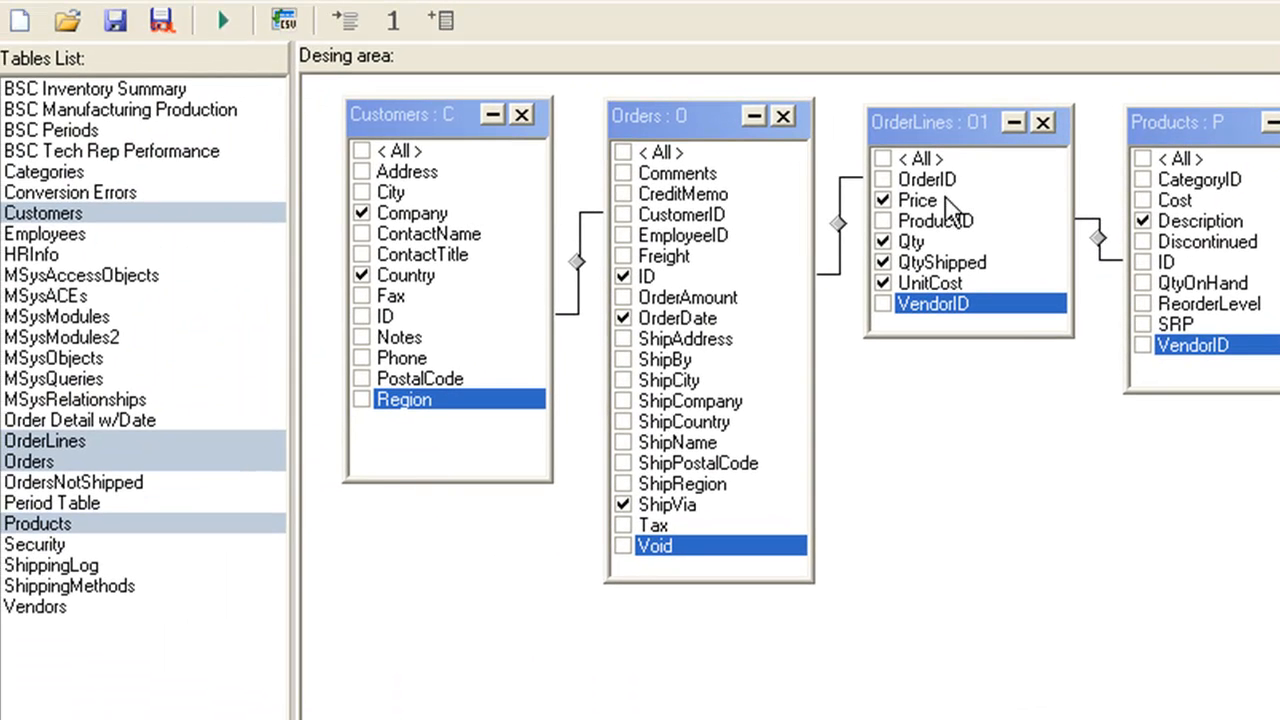
# Step: Review the text export's delimiter, column title and file type options, including *.txt and *.csv, without exporting anything
pyautogui.click(292, 26)
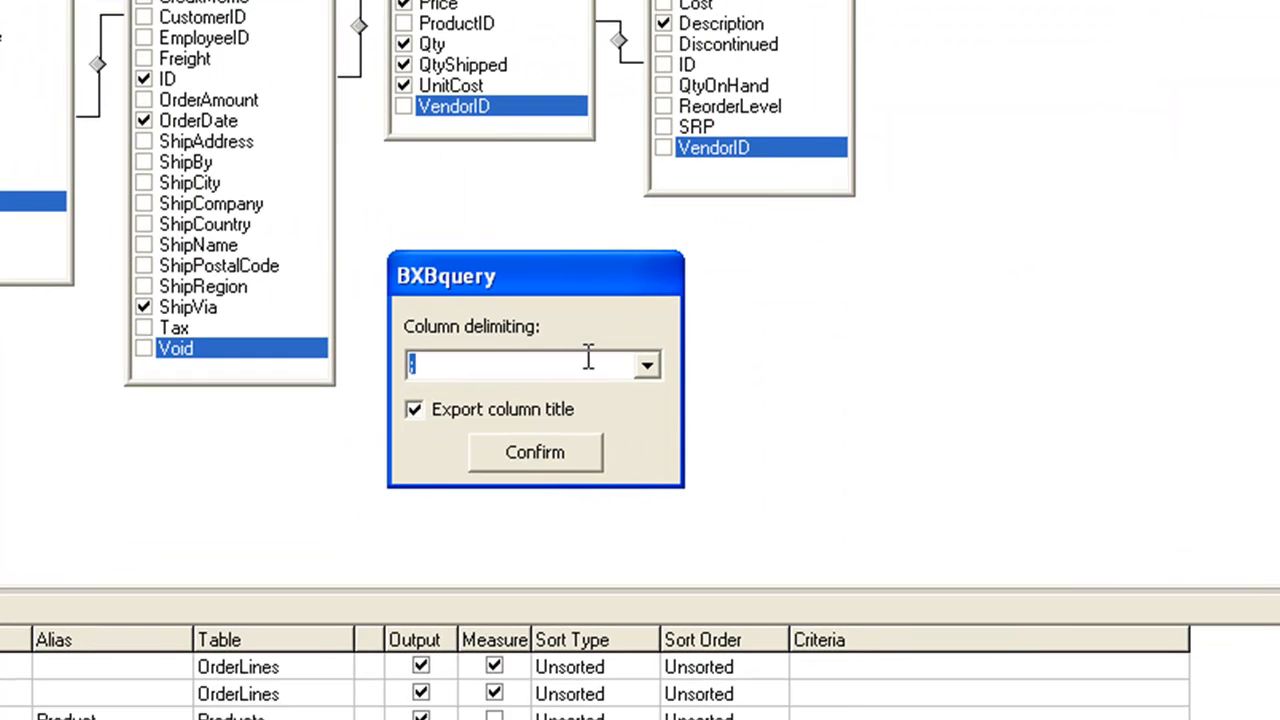
pyautogui.click(1114, 560)
pyautogui.click(642, 462)
pyautogui.click(575, 458)
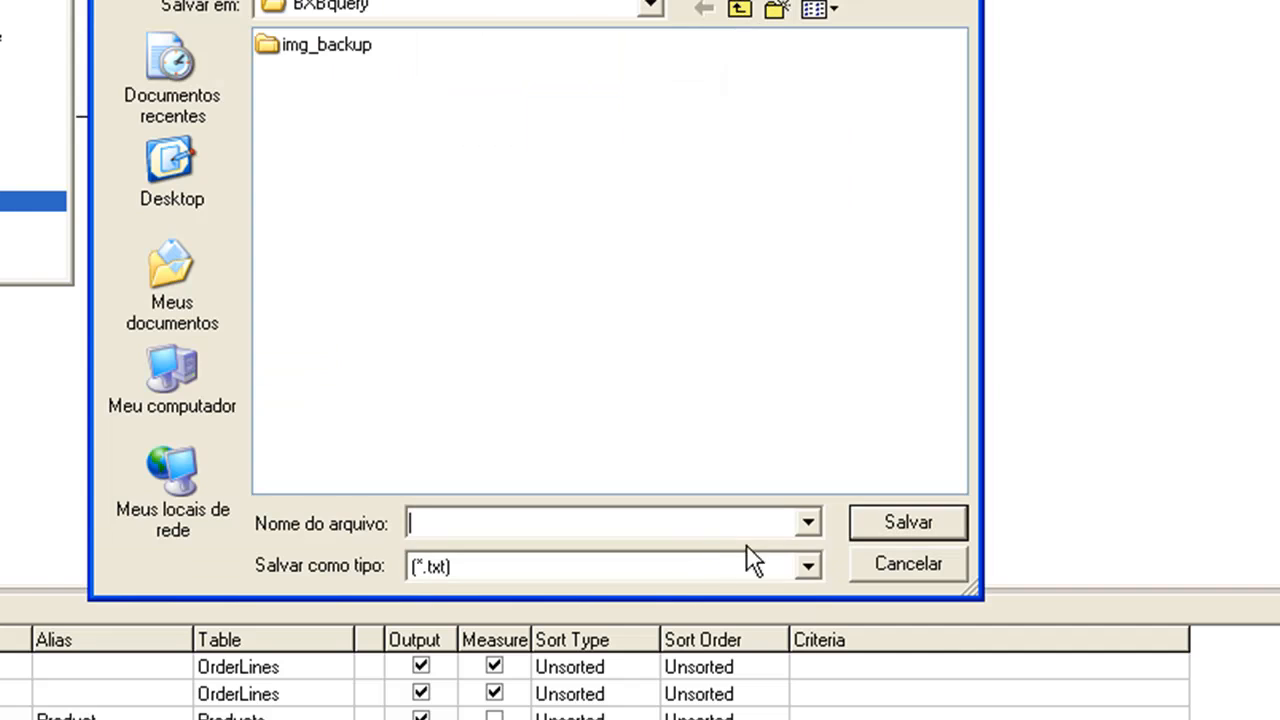
pyautogui.click(808, 560)
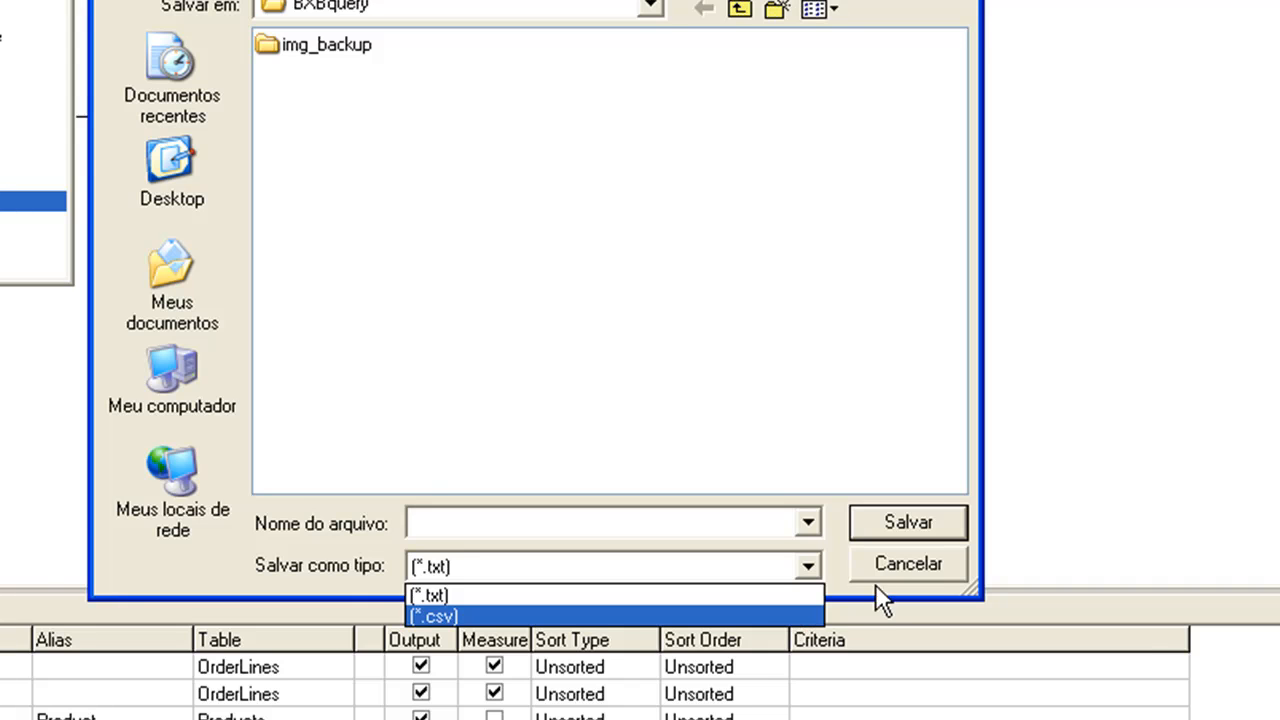
pyautogui.click(913, 562)
pyautogui.click(913, 563)
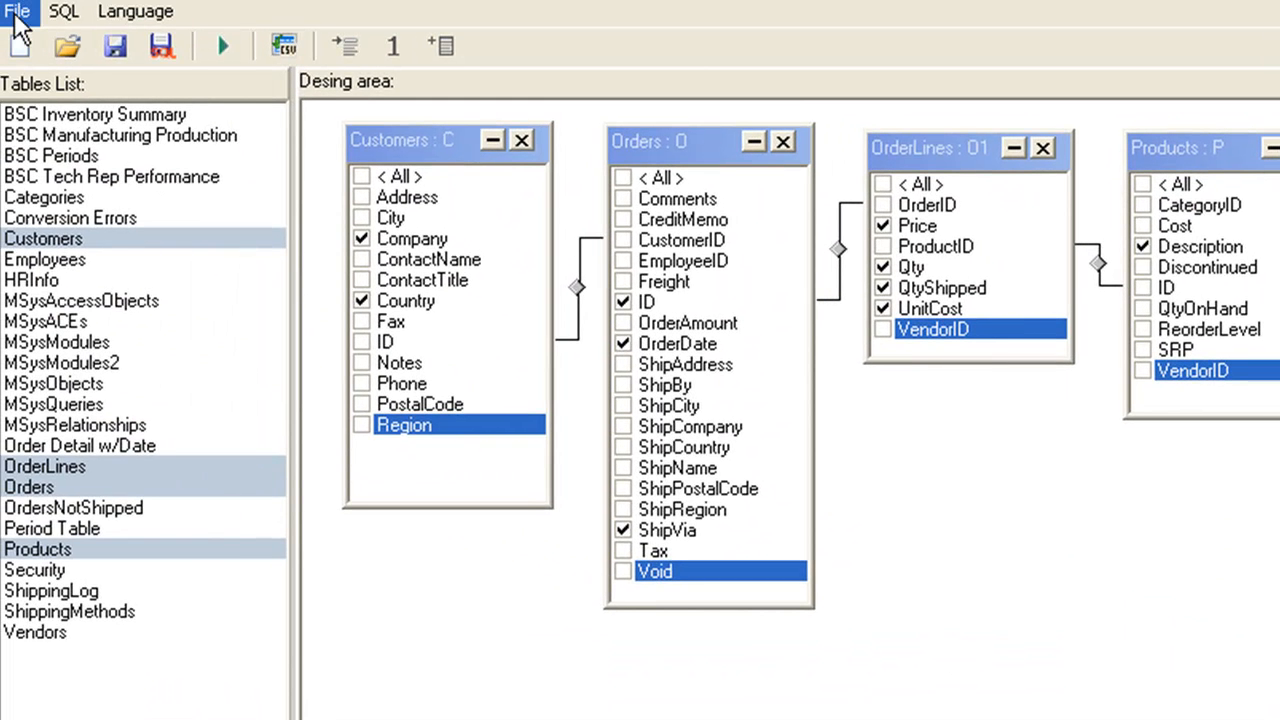
# Step: Look at the save dialogs for the *.bxq query file and the *.sql script, cancelling both
pyautogui.click(15, 17)
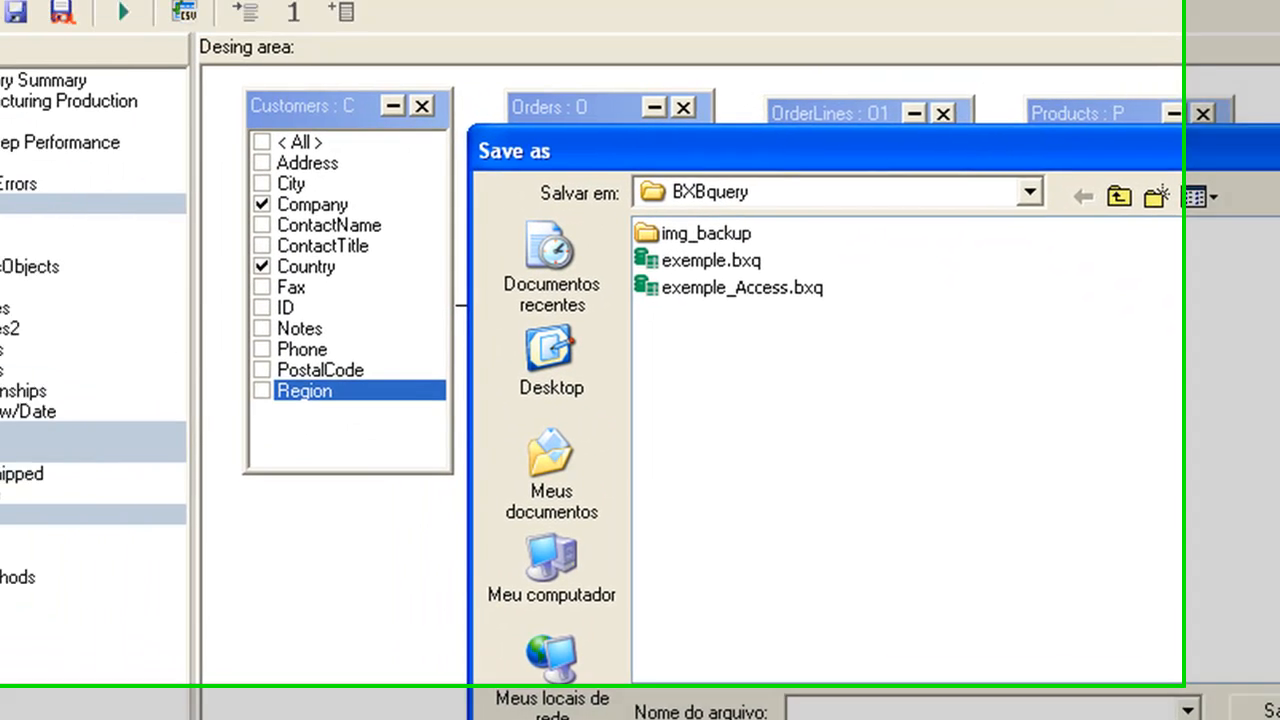
pyautogui.click(1000, 664)
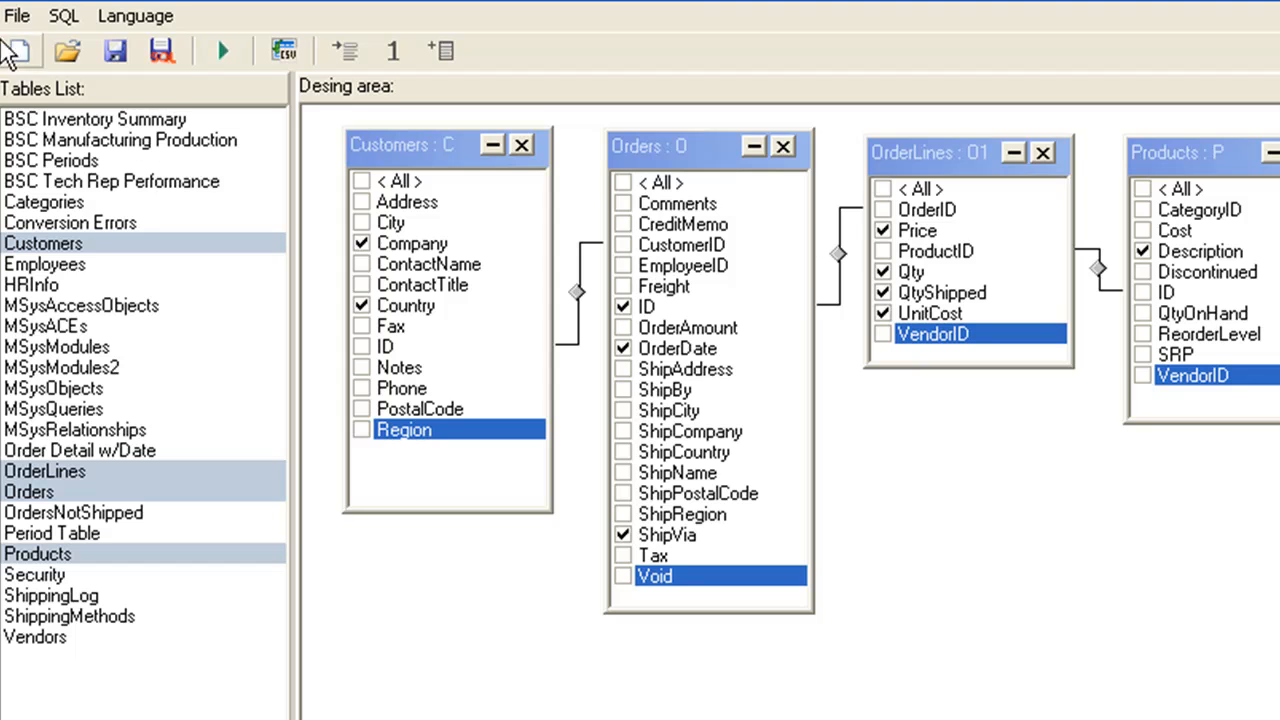
pyautogui.click(16, 15)
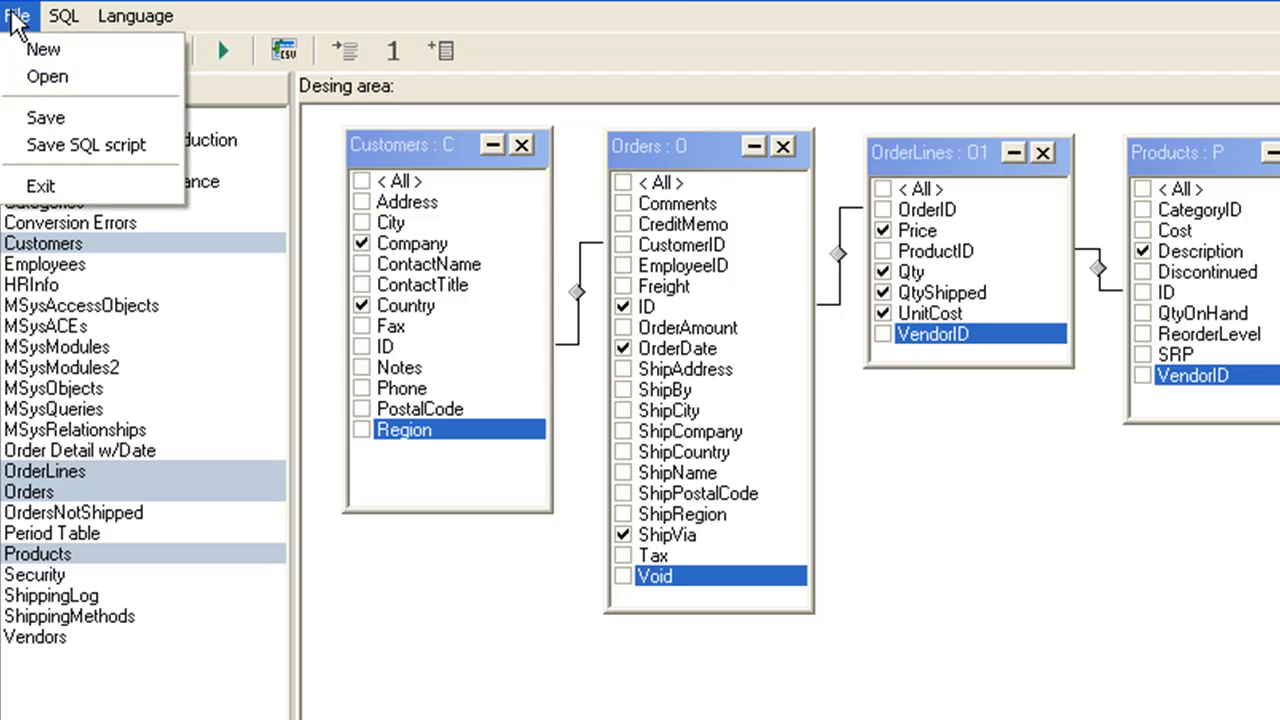
pyautogui.click(68, 154)
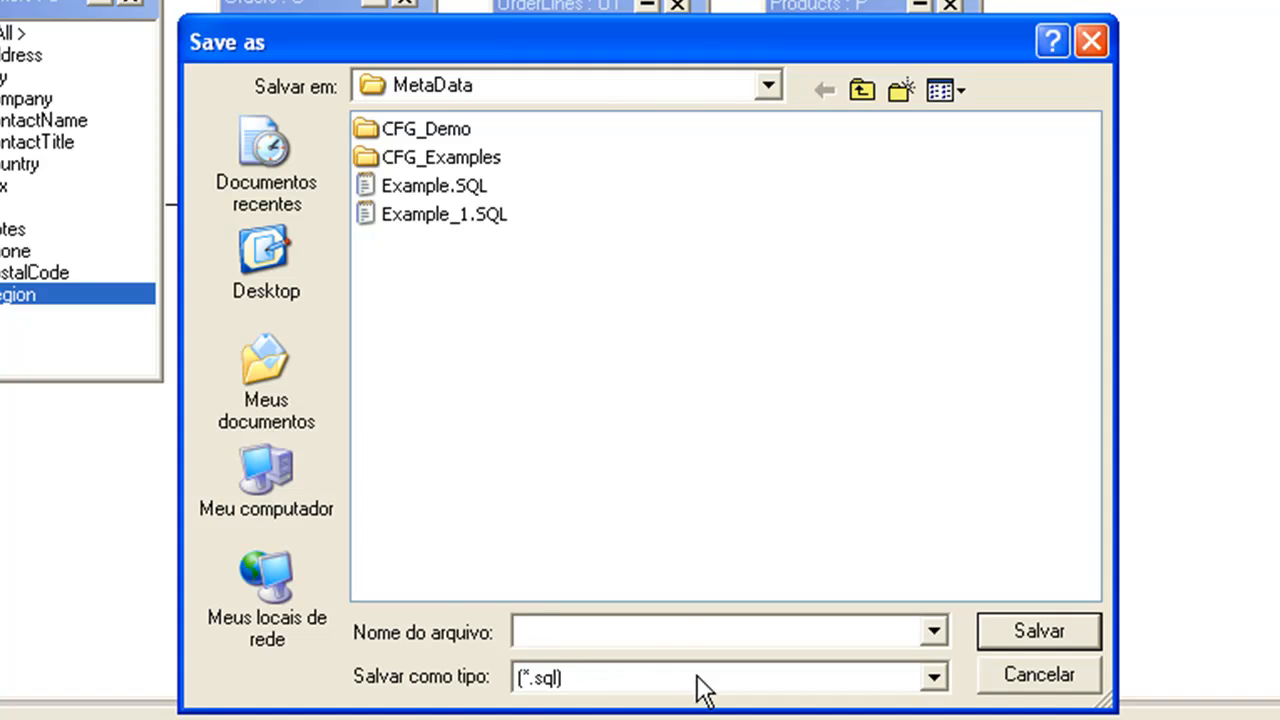
pyautogui.click(1024, 674)
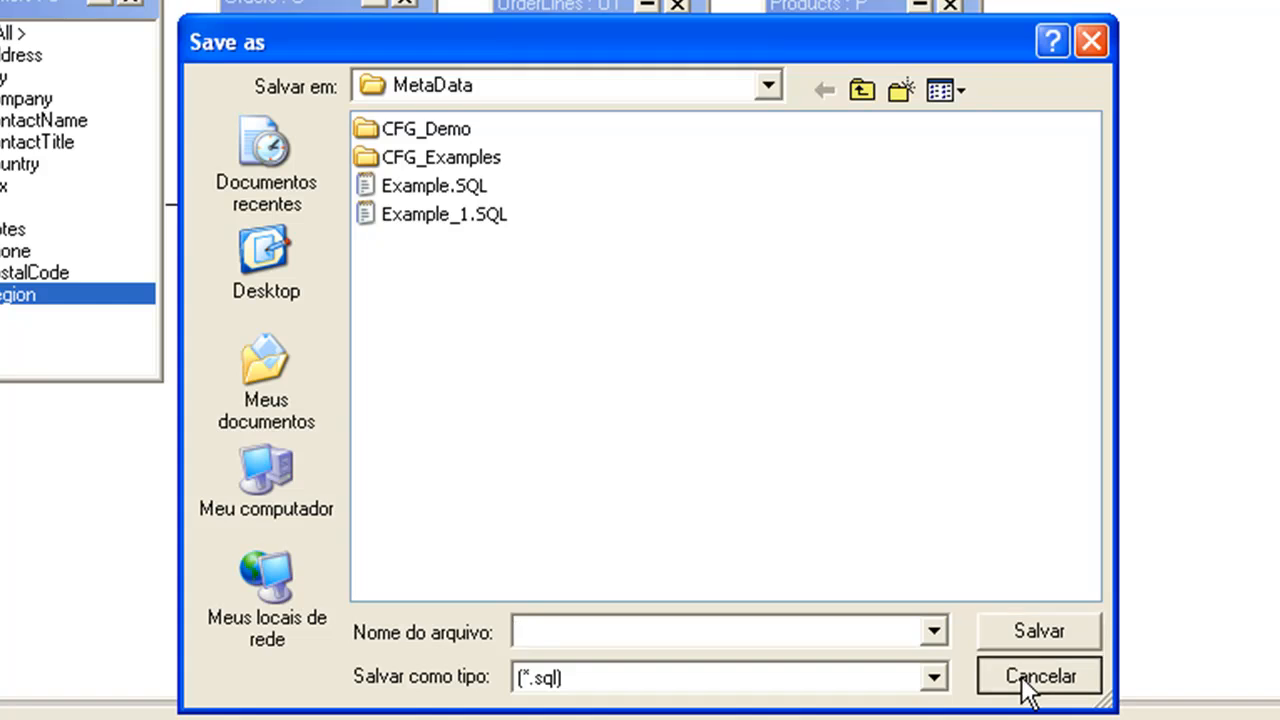